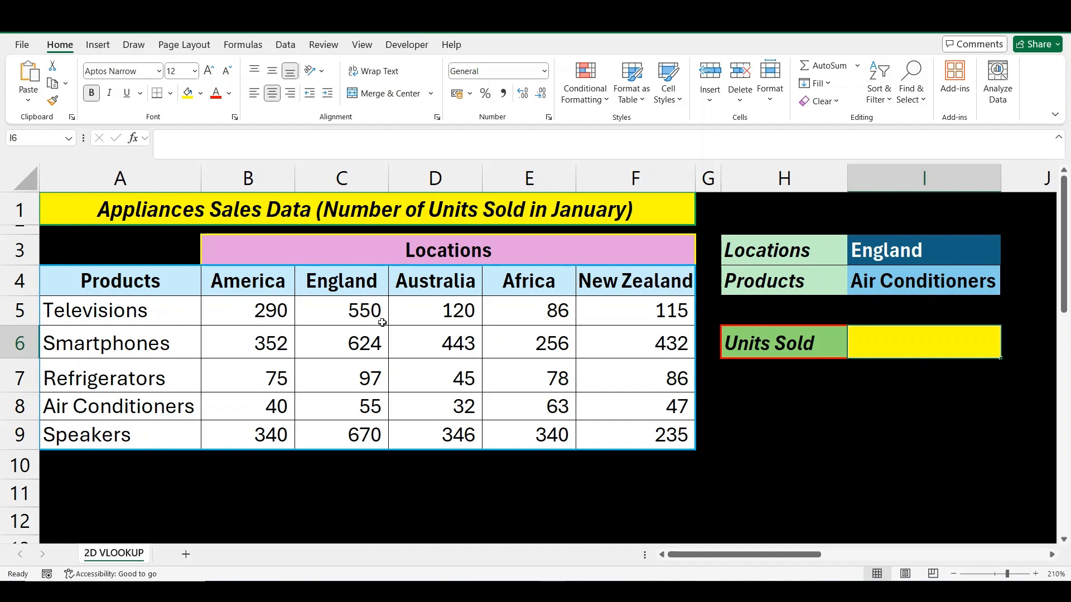
- Examine the table's heading row 4 and the product names listed in column A
left_click(17, 281)
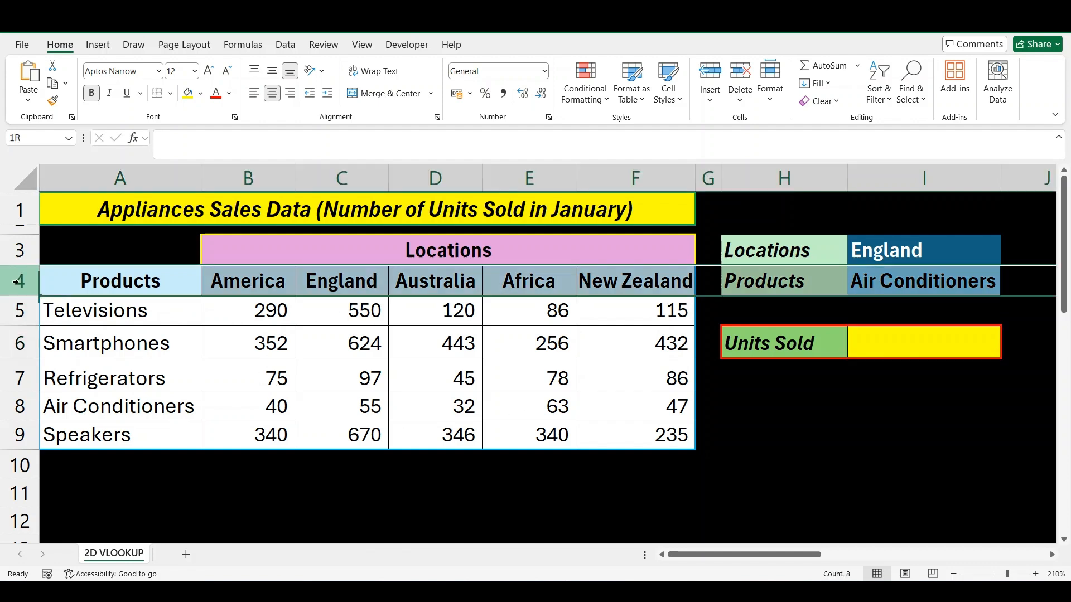
left_click(172, 175)
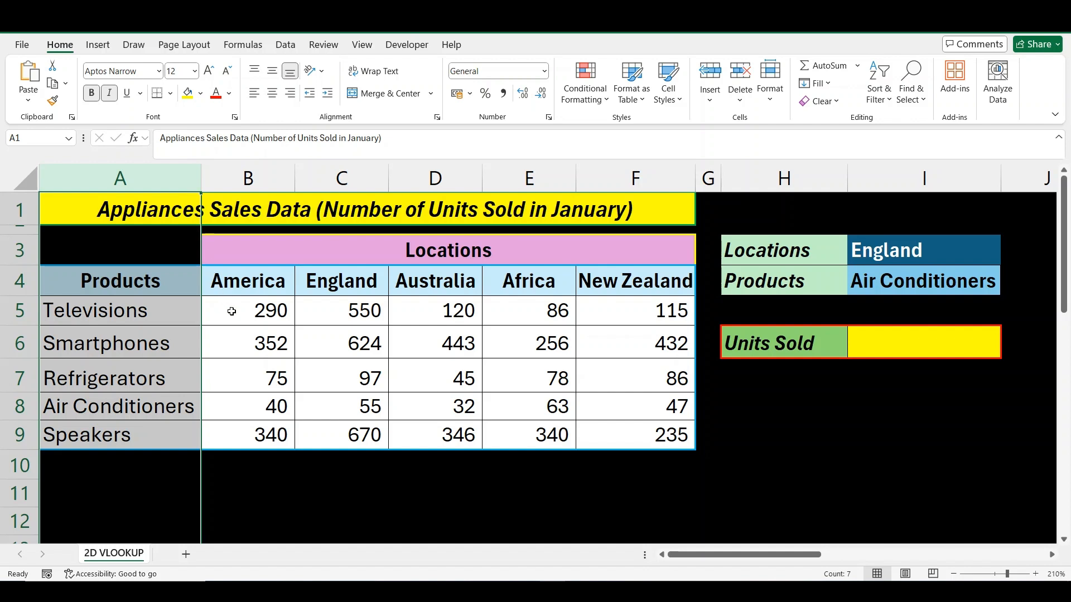
left_click(193, 311)
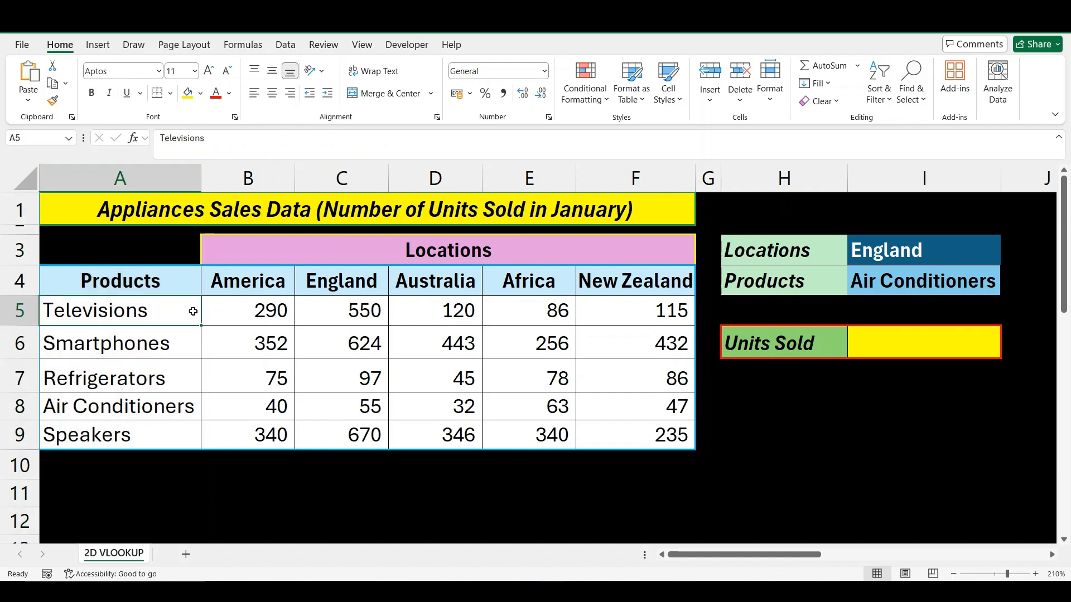
key("Down")
key("Down")
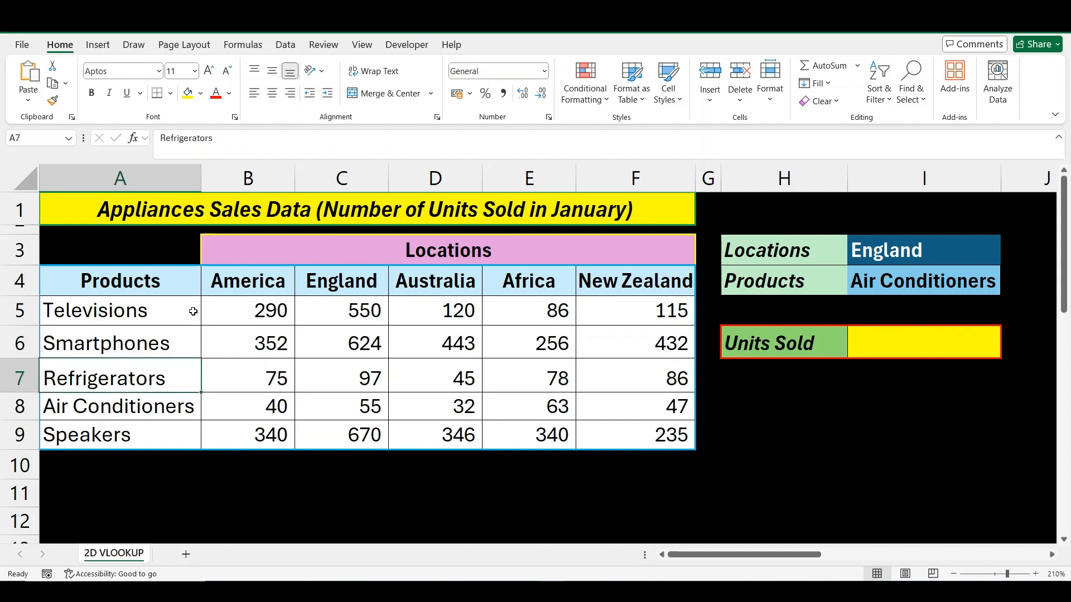
key("Down")
key("shift+Down")
key("shift+Down")
key("shift+Down")
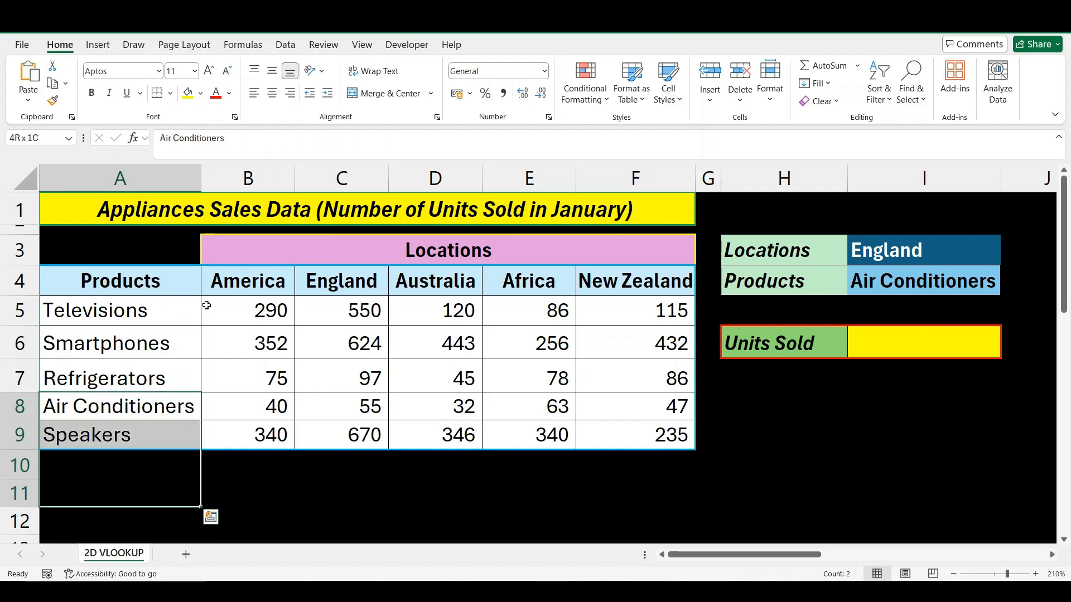
- Highlight the location headings from America to New Zealand in B4:F4
left_click(29, 281)
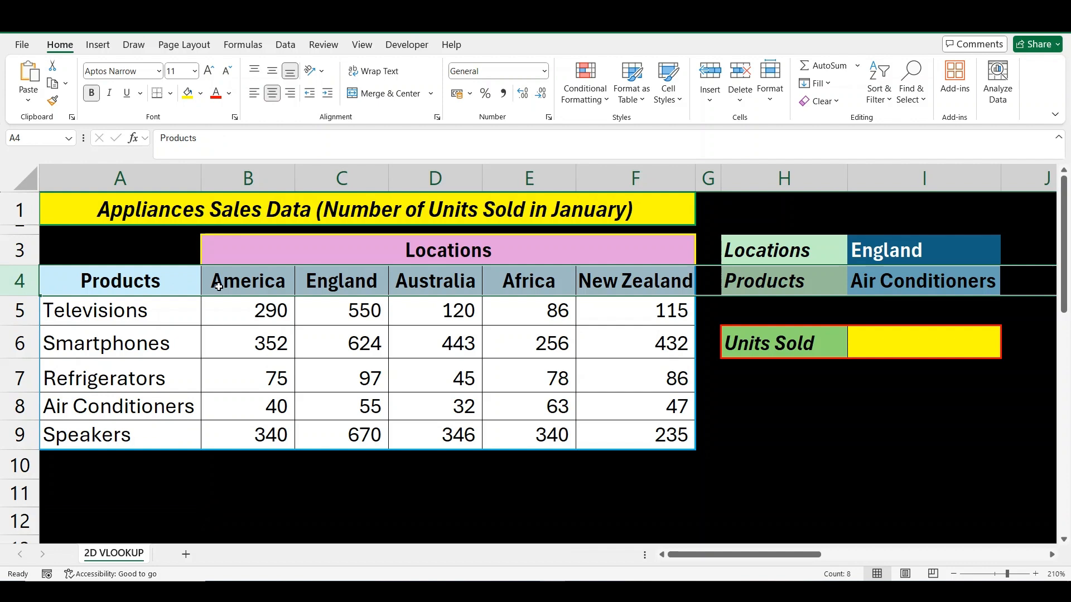
left_click(222, 283)
key("shift+Right")
key("shift+Right")
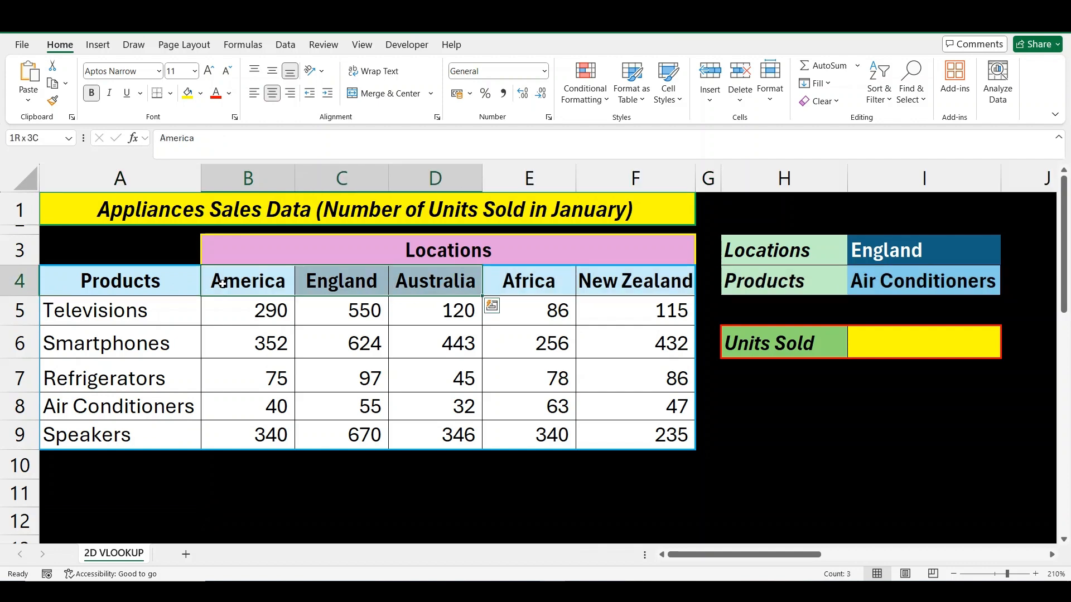
key("shift+Right")
key("shift+Right")
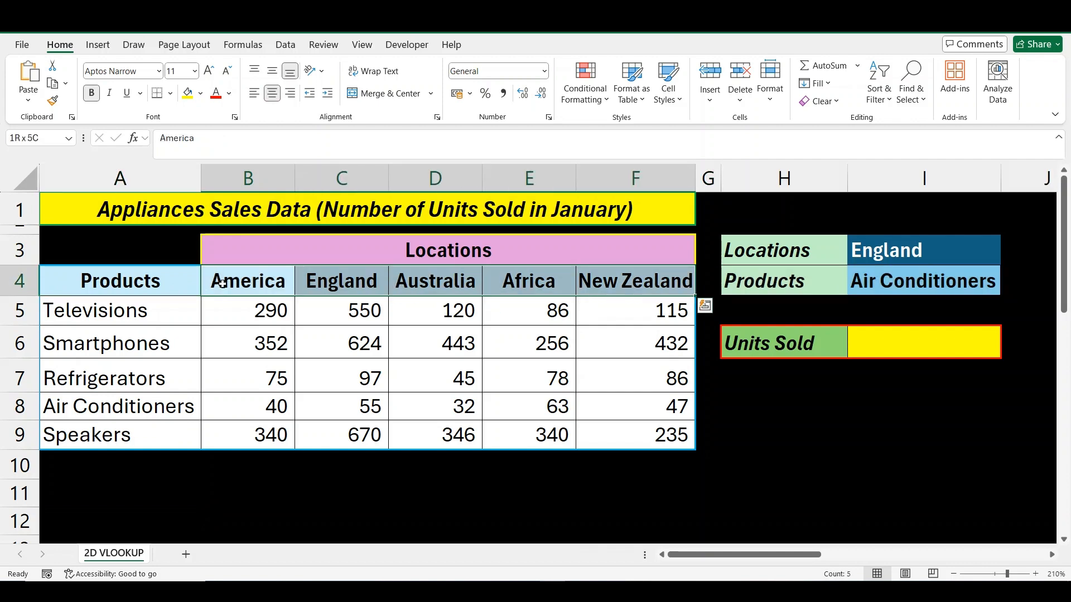
- Highlight the units-sold figures for all products and locations in B5:F9
left_click(241, 318)
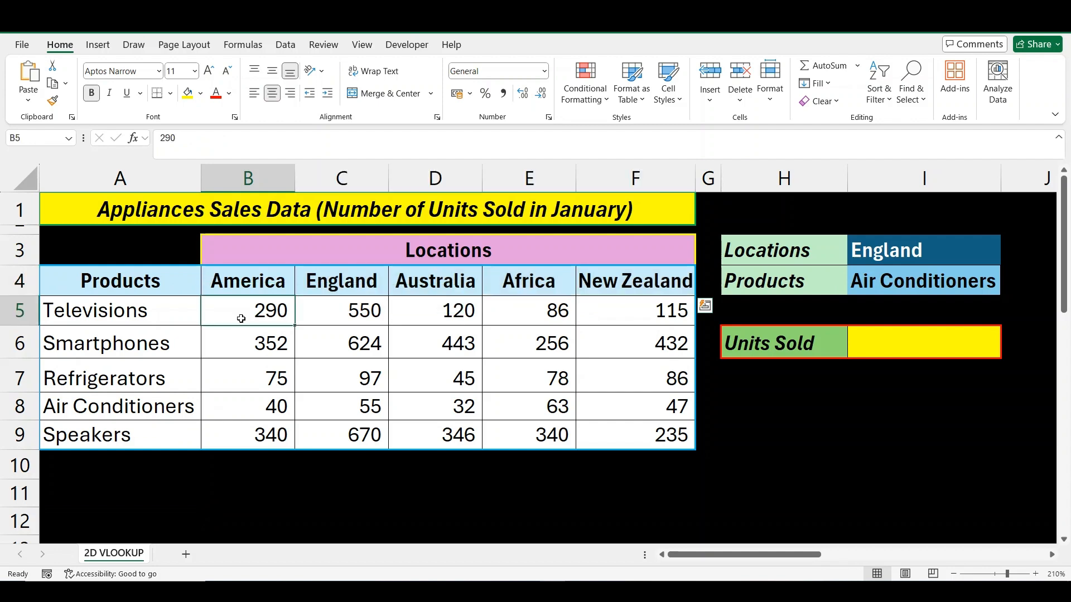
key("shift+Right")
key("shift+Right")
key("shift+Right")
key("shift+Right")
key("shift+Down")
key("shift+Down")
key("shift+Down")
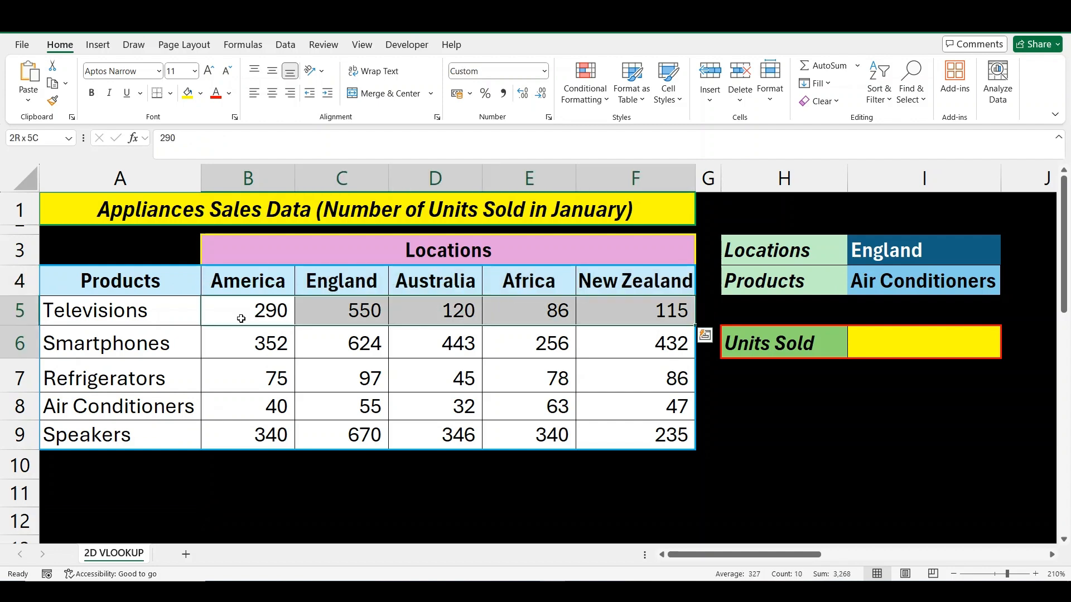
key("shift+Down")
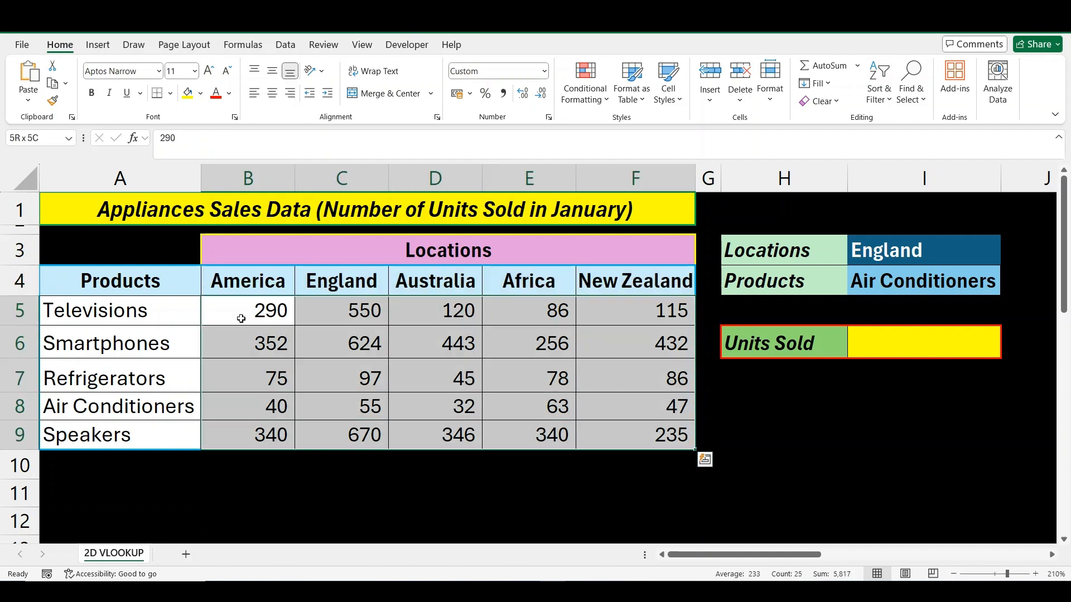
- Examine where the Australia column meets the Refrigerators row and where the England column meets the Smartphones row
left_click(236, 284)
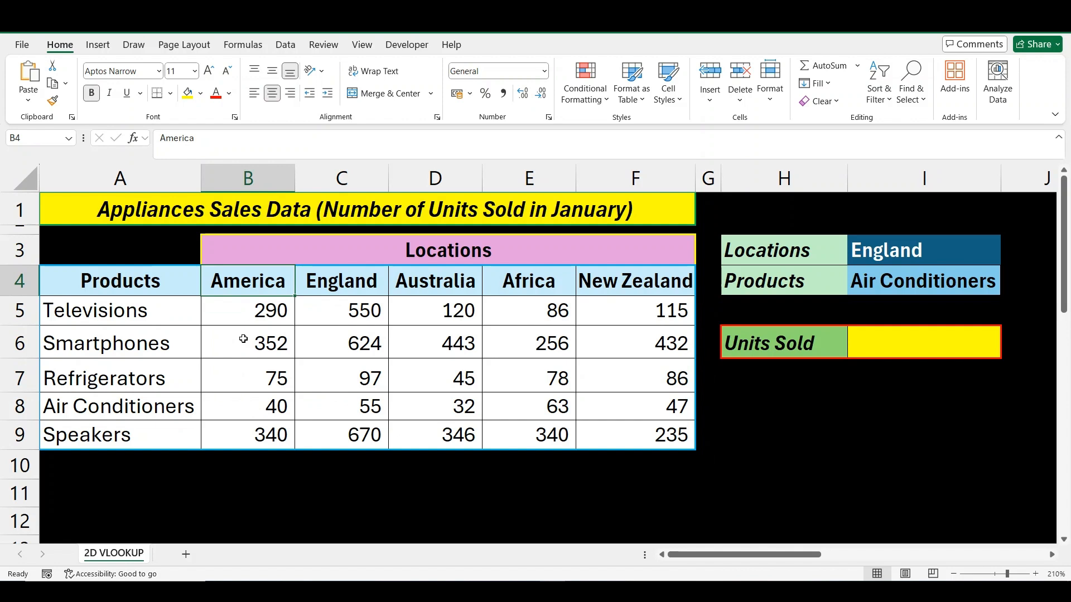
left_click(415, 180)
left_click(11, 375, "ctrl")
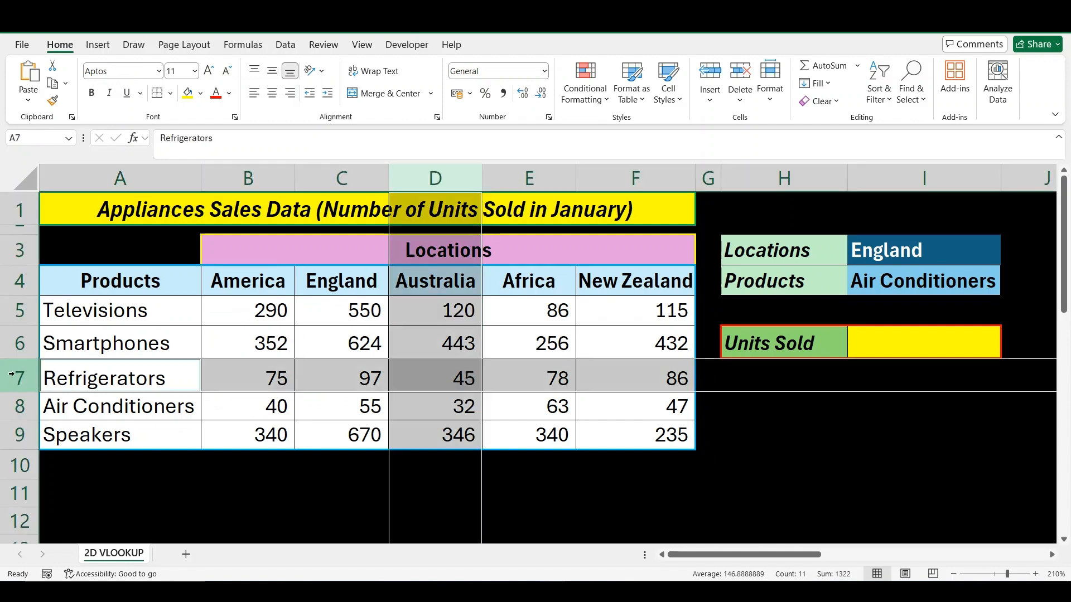
left_click(307, 178)
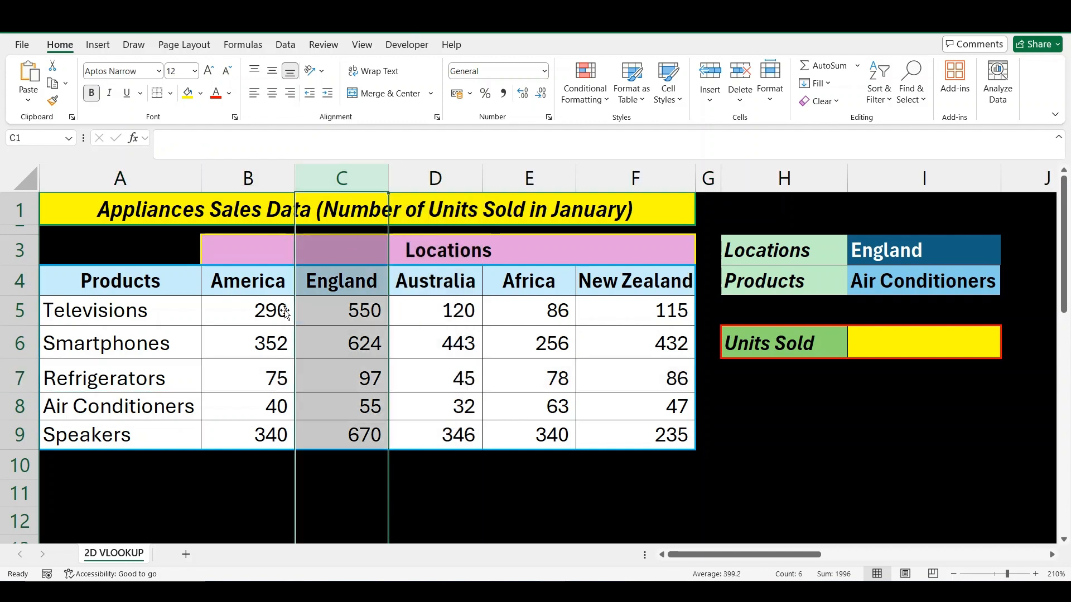
left_click(22, 346, "ctrl")
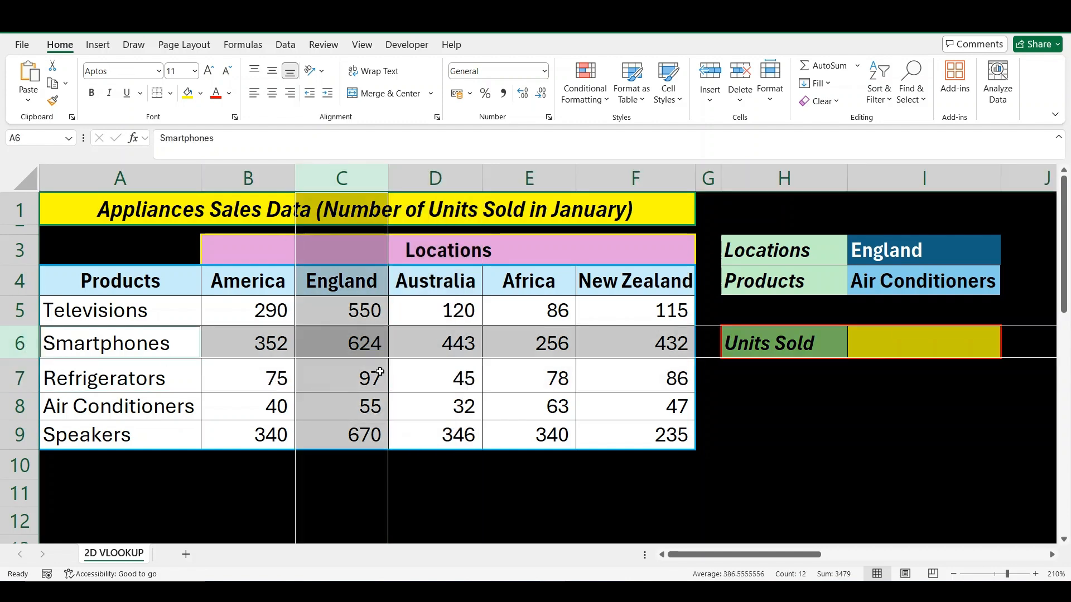
left_click(425, 372)
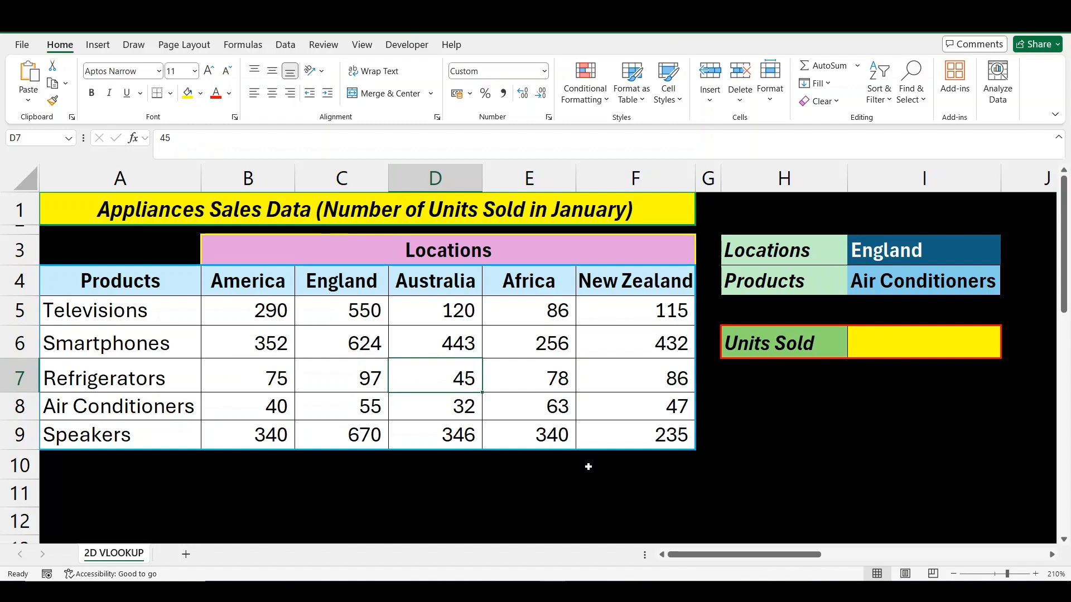
left_click_drag(6, 310, 3, 413)
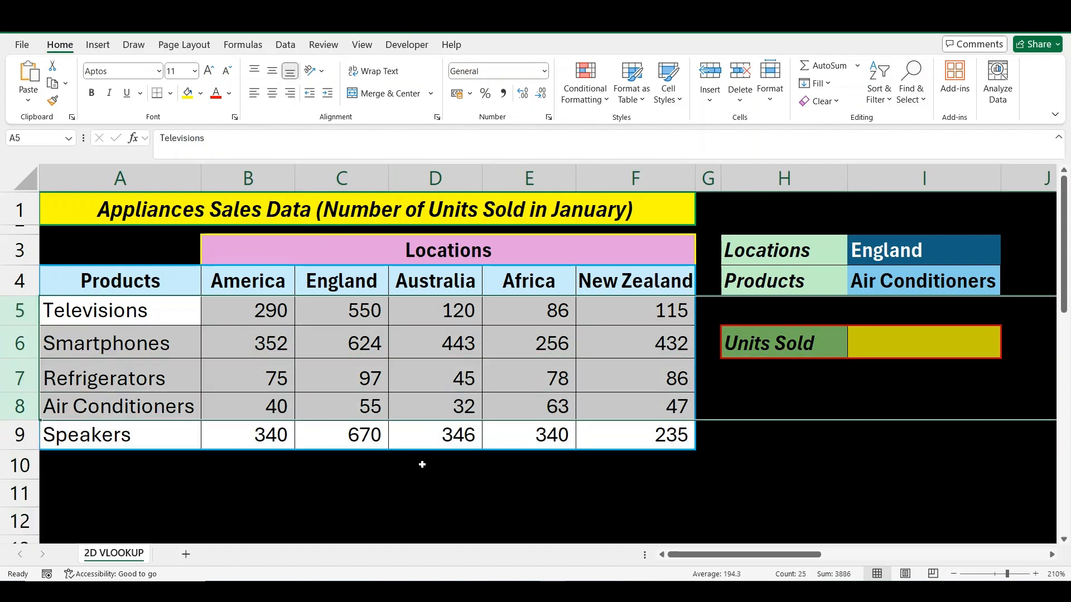
left_click(691, 462)
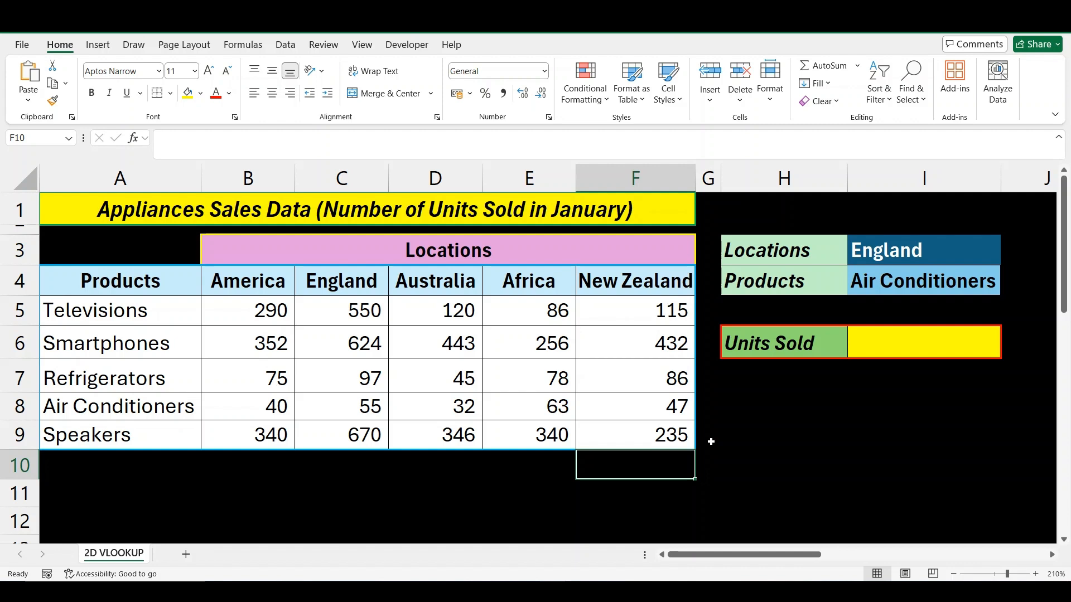
left_click(904, 346)
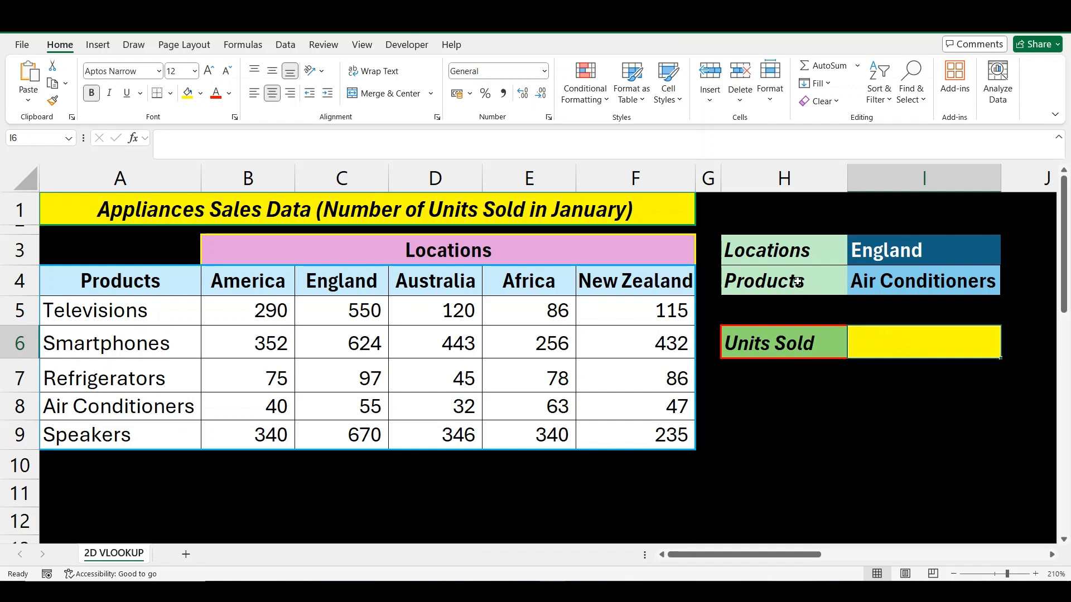
- Choose Africa as the location in I3 and Speakers as the product in I4
left_click(872, 250)
key("alt+Down")
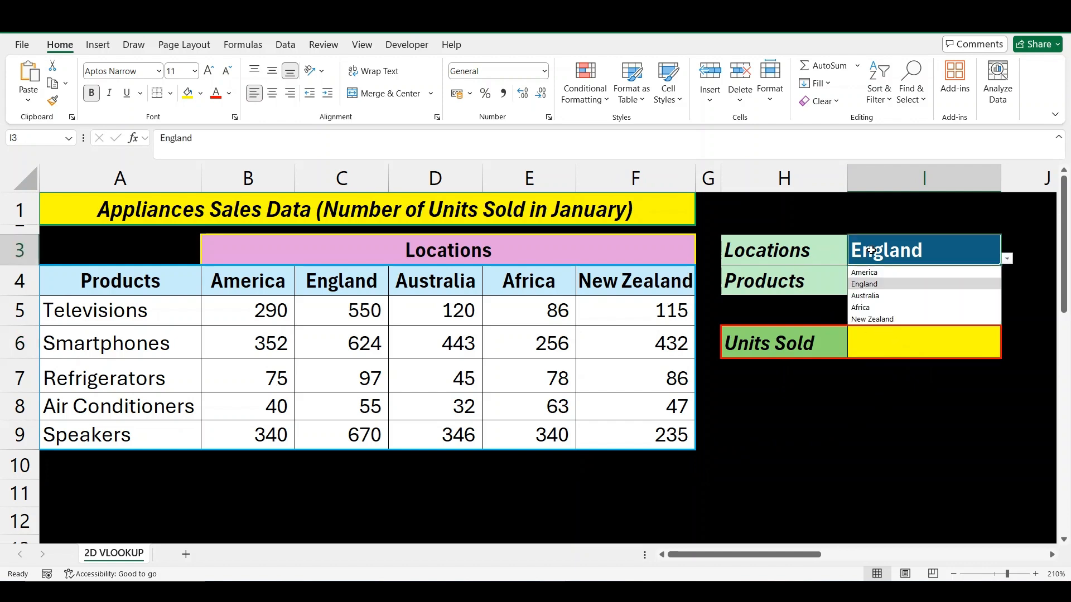
key("Down")
key("Down")
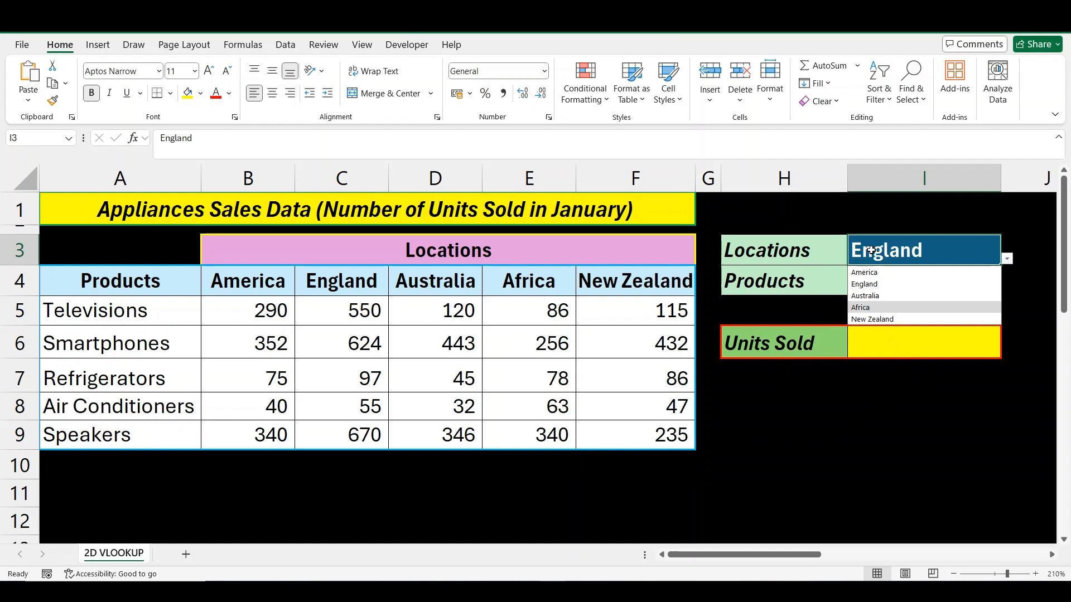
key("Return")
key("Down")
key("alt+Down")
key("Down")
key("Return")
- Choose England as the location in I3 and Air Conditioners as the product in I4
key("Up")
key("alt+Down")
key("Up")
key("Up")
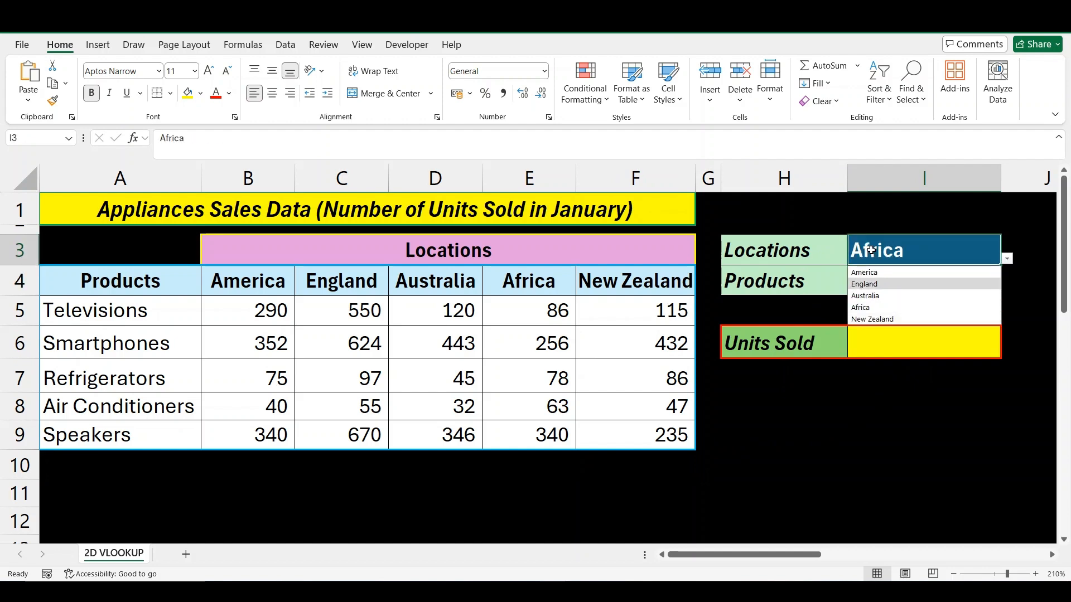
key("Return")
key("Down")
key("alt+Down")
key("Up")
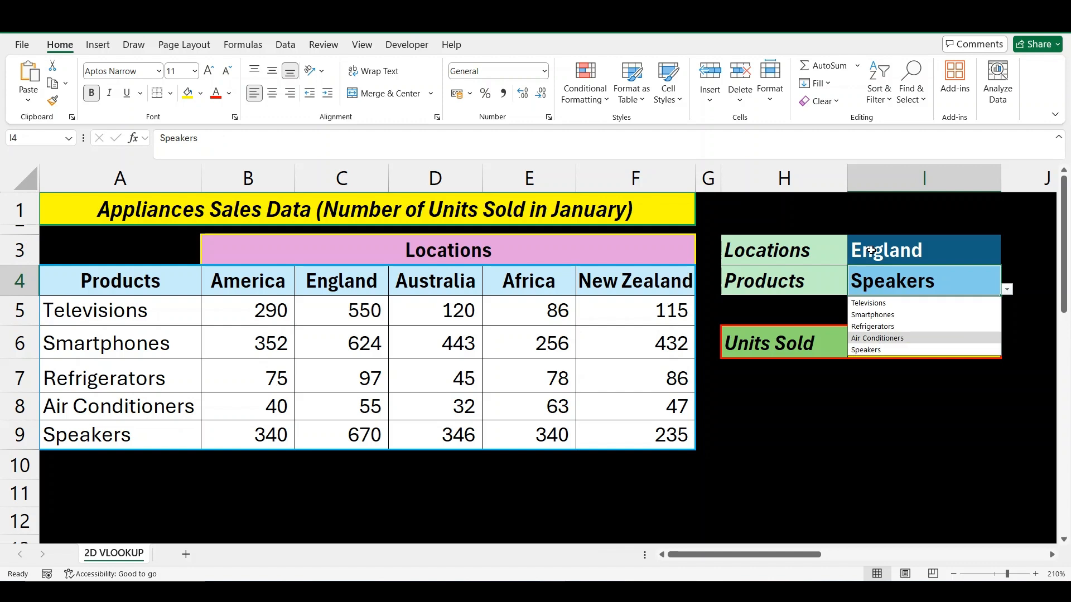
key("Return")
- Start a VLOOKUP formula in the Units Sold cell I6 with lookup value I4 and table array A5:F9
key("Down")
key("Down")
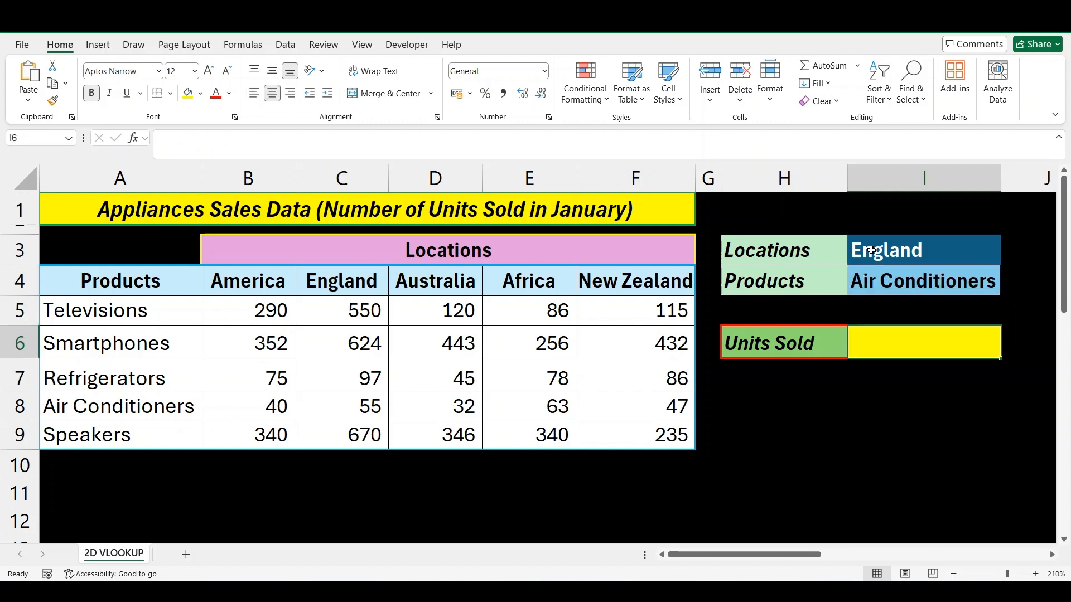
type("=v")
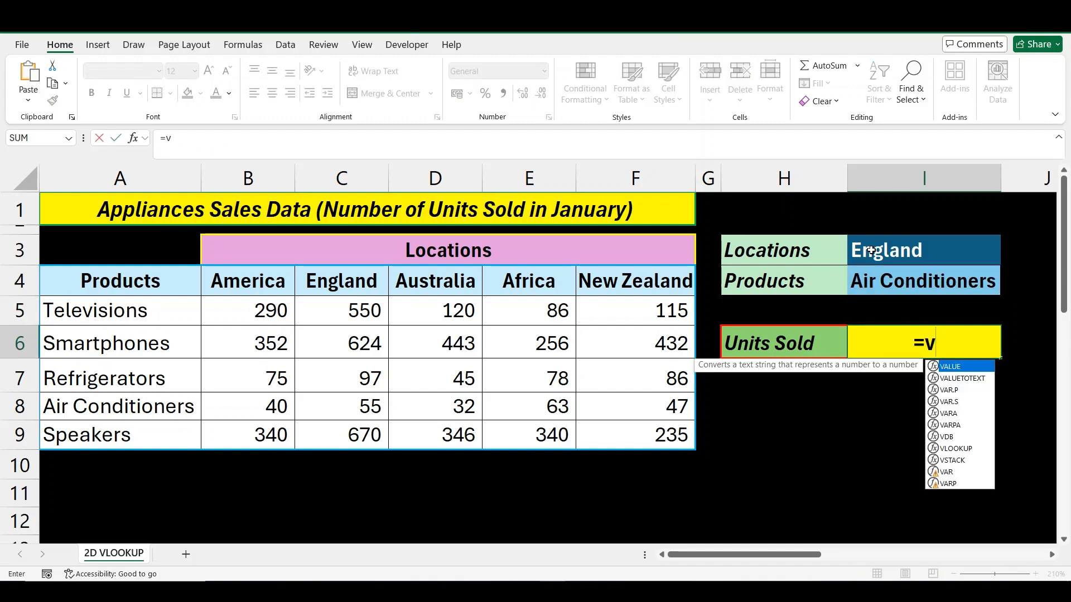
type("lo")
key("Tab")
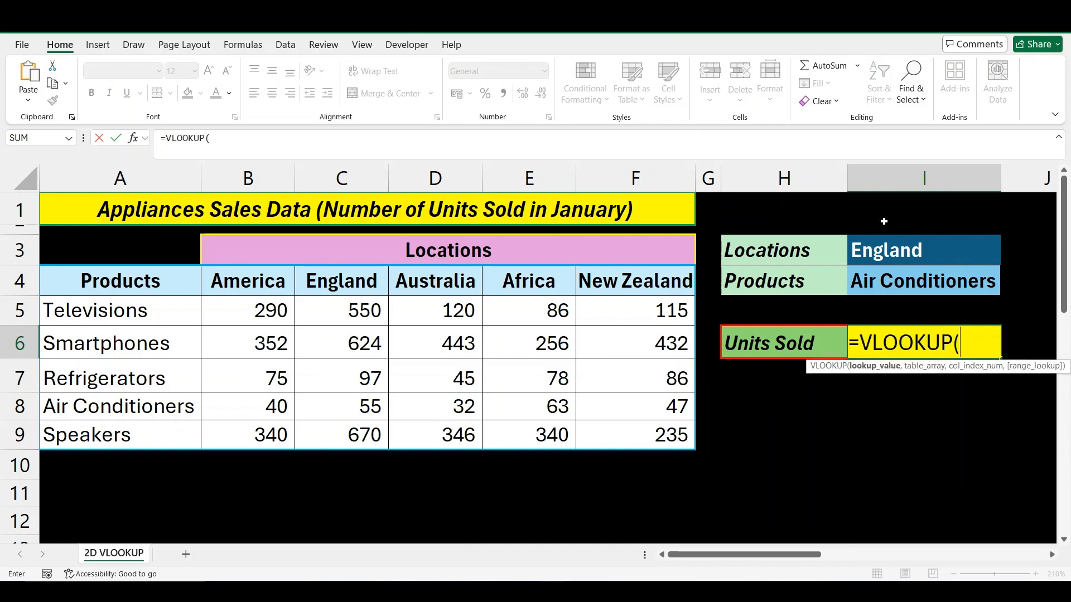
left_click(878, 282)
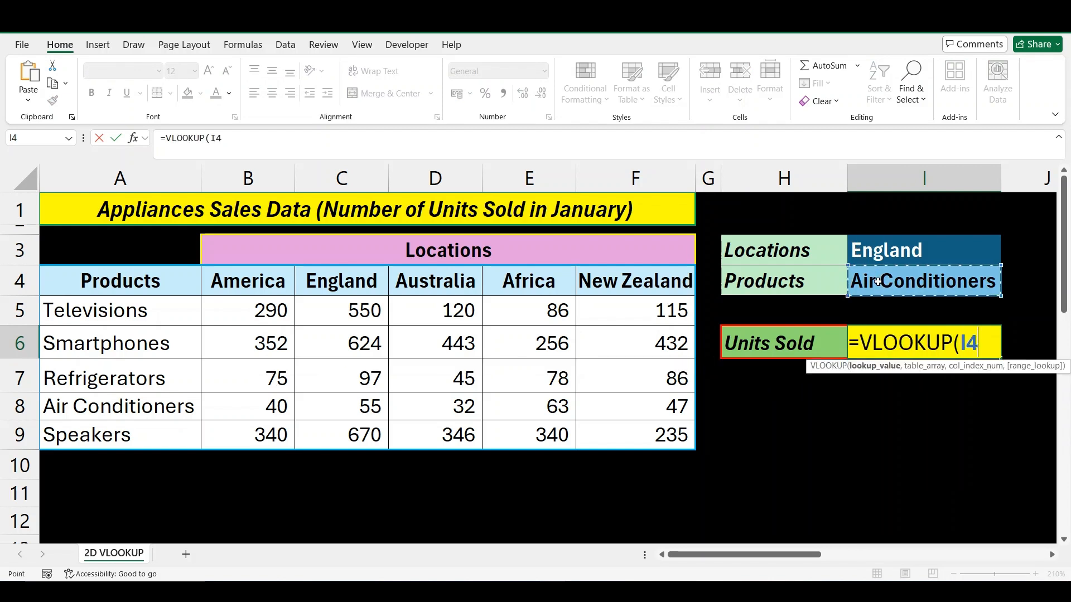
type(",")
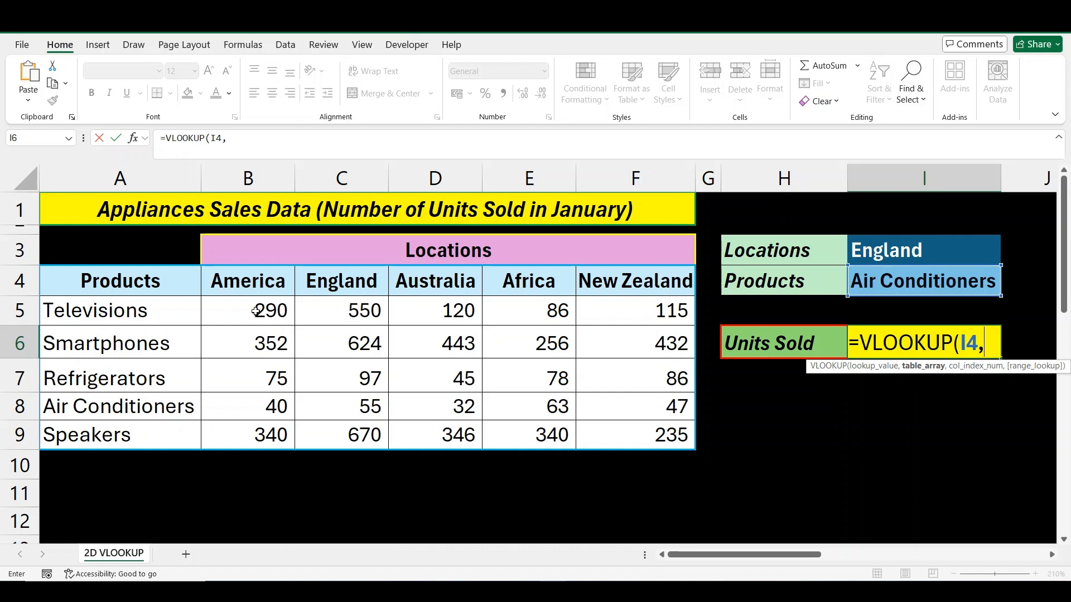
left_click_drag(160, 309, 692, 446)
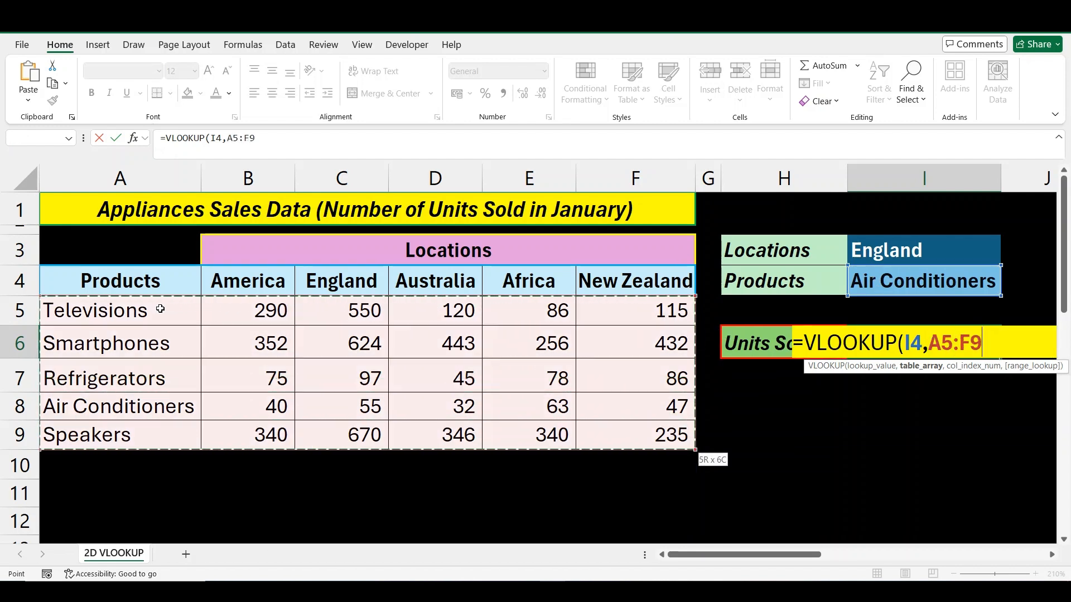
type(",")
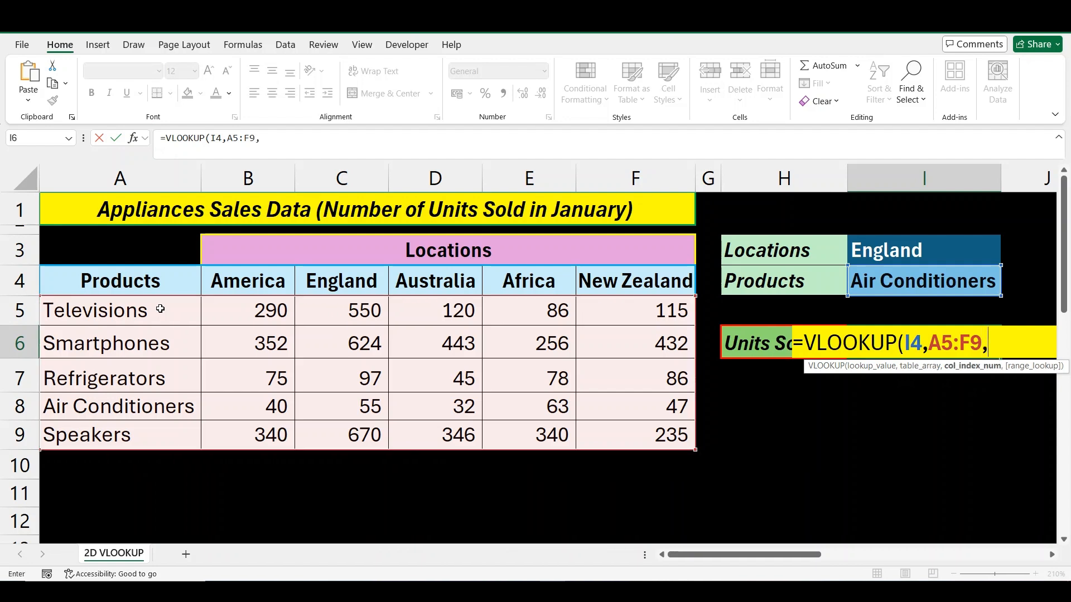
- Nest a MATCH function as the VLOOKUP column index, with lookup value I3, lookup array A4:F4 and match type 0
type("matc")
key("Tab")
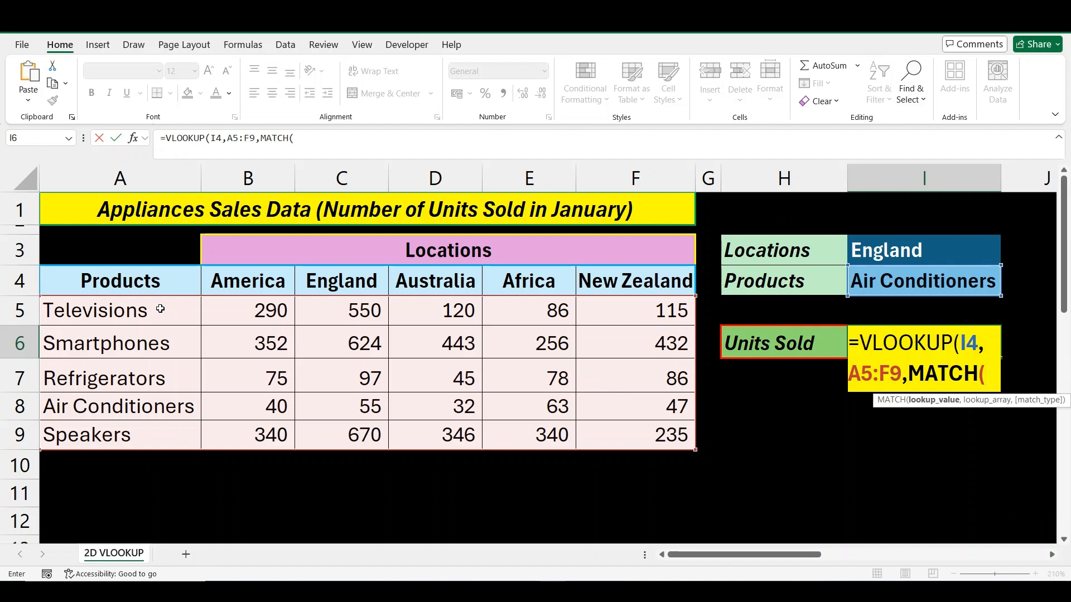
left_click(892, 240)
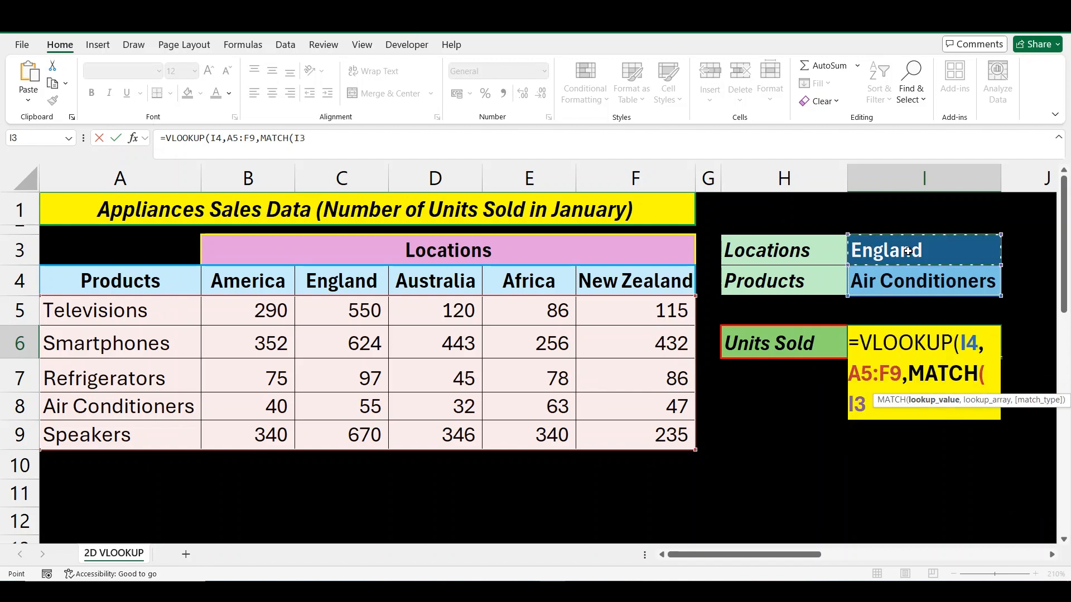
type(",")
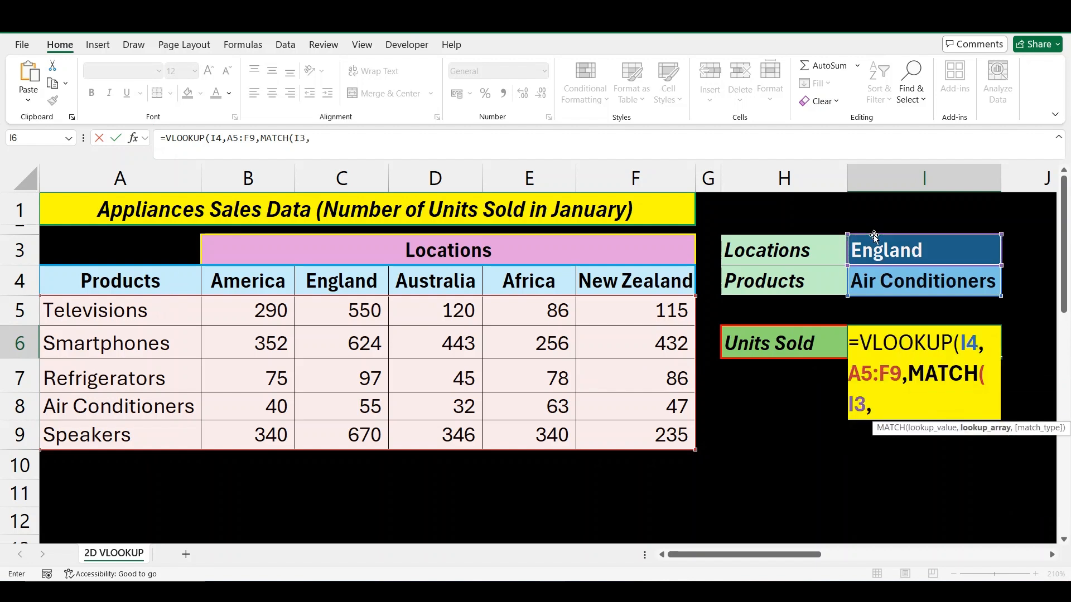
left_click(134, 282)
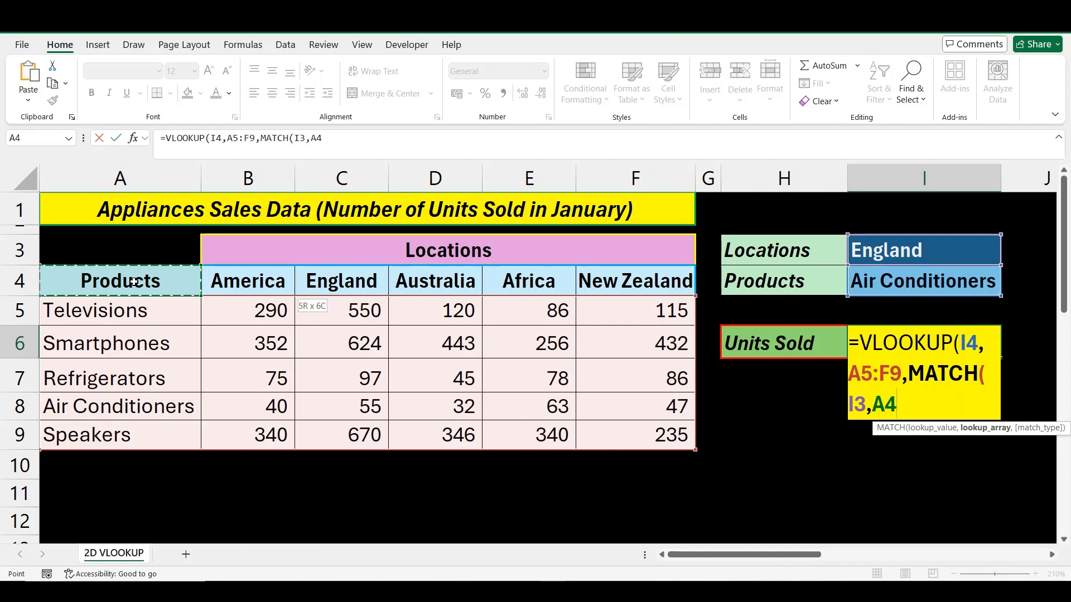
key("shift+Right")
key("shift+Right")
key("shift+Right")
key("shift+Right")
key("shift+Right")
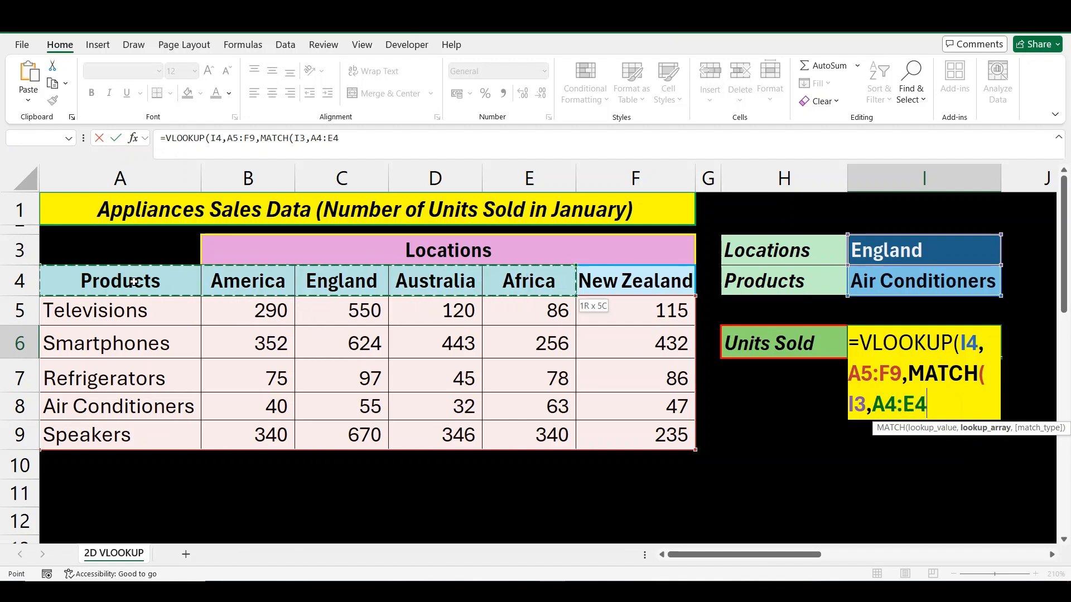
type(",0")
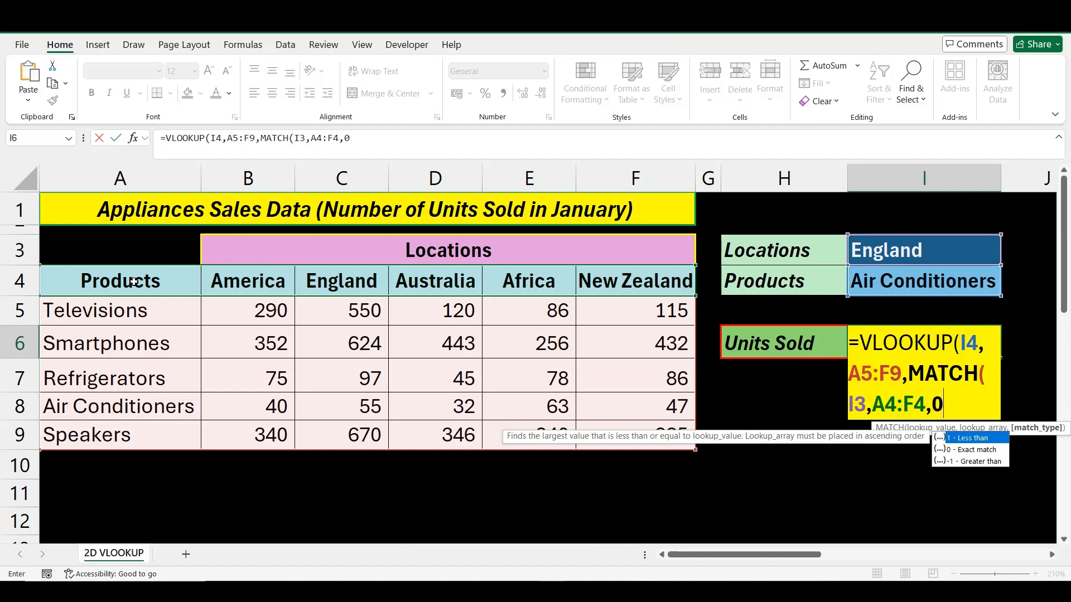
type(")")
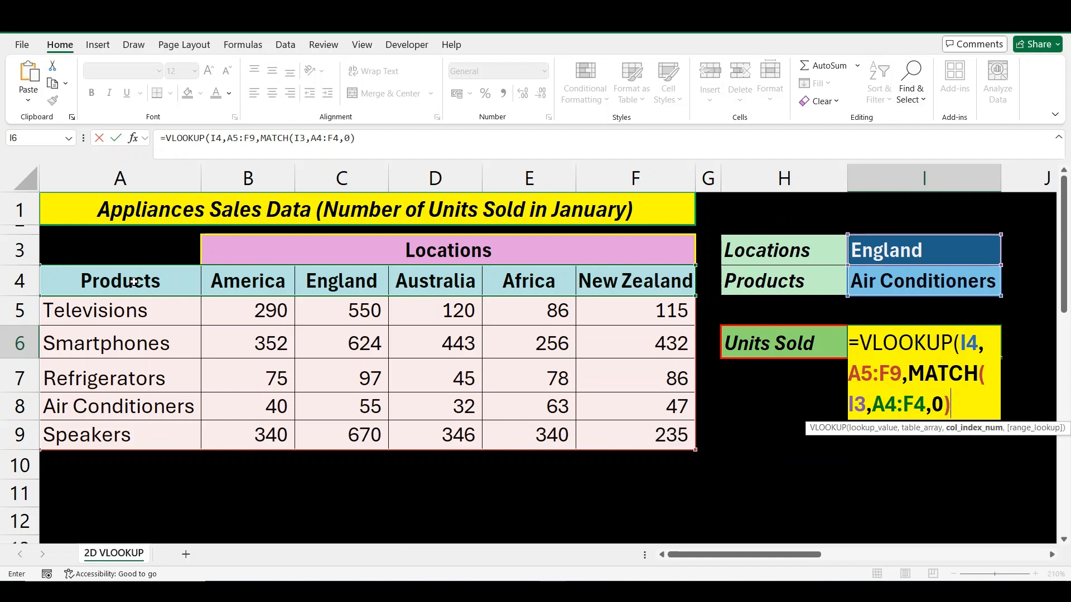
- Complete the VLOOKUP formula in I6 with 0 as the range lookup for an exact match
type(",")
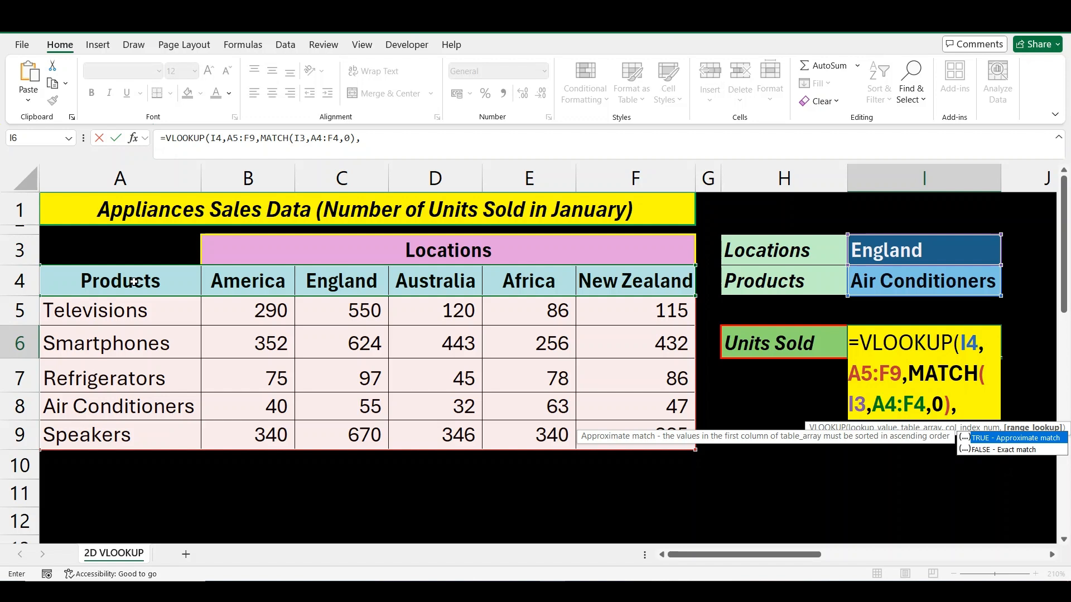
type("0)")
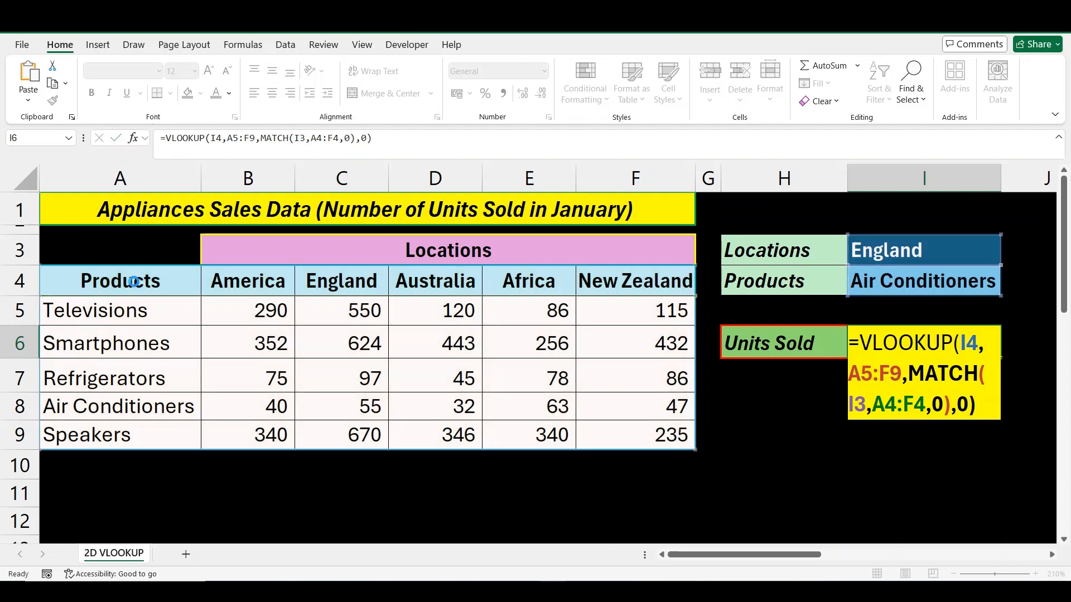
key("Return")
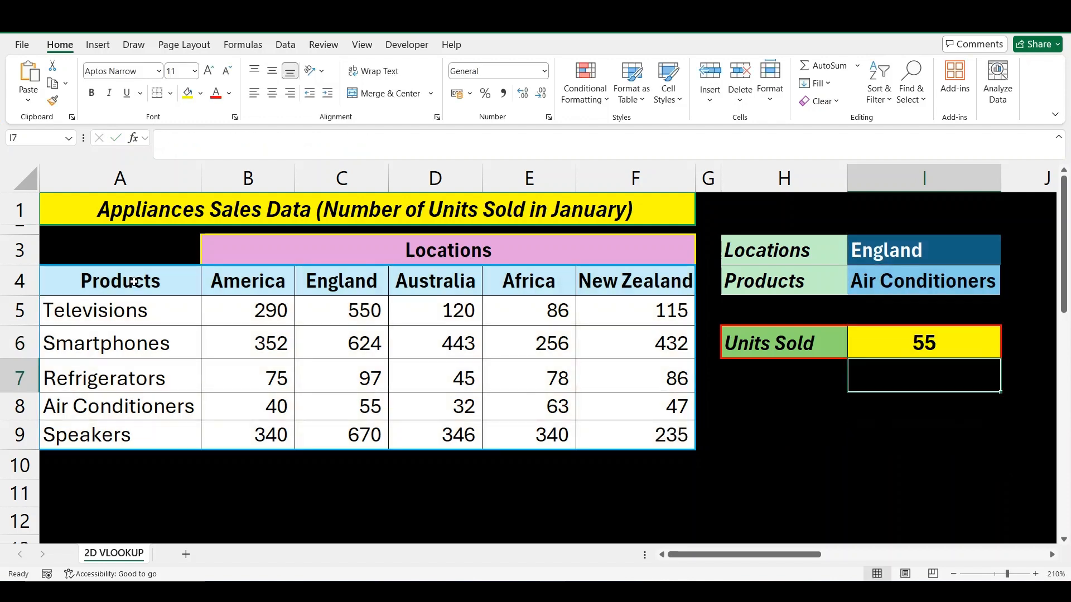
key("Up")
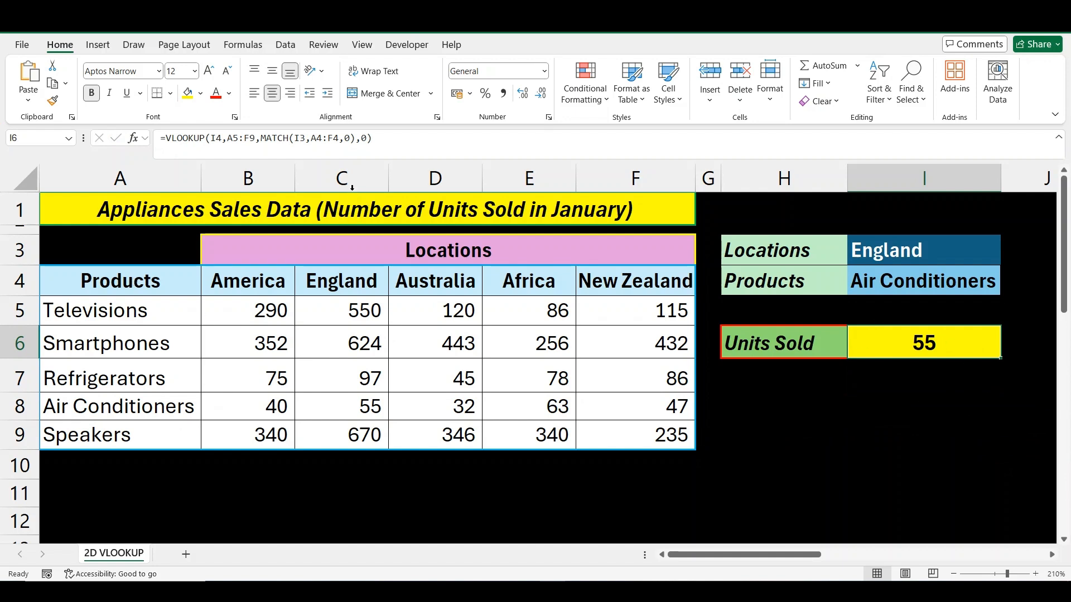
- Locate where the England column meets the Air Conditioners row and fill that cell, C8, with yellow
left_click(349, 175)
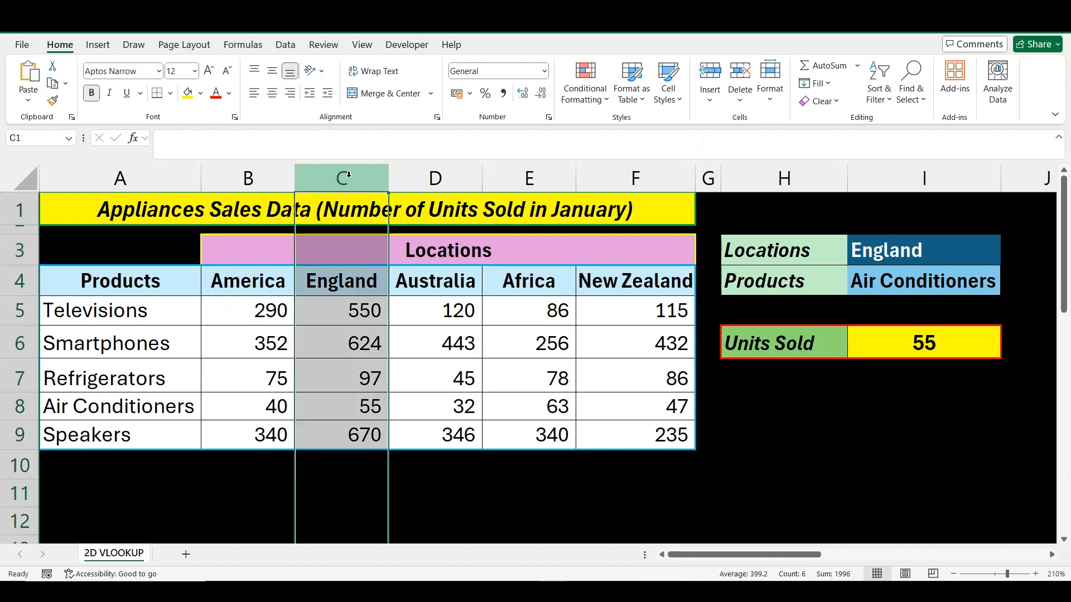
left_click(17, 407, "ctrl")
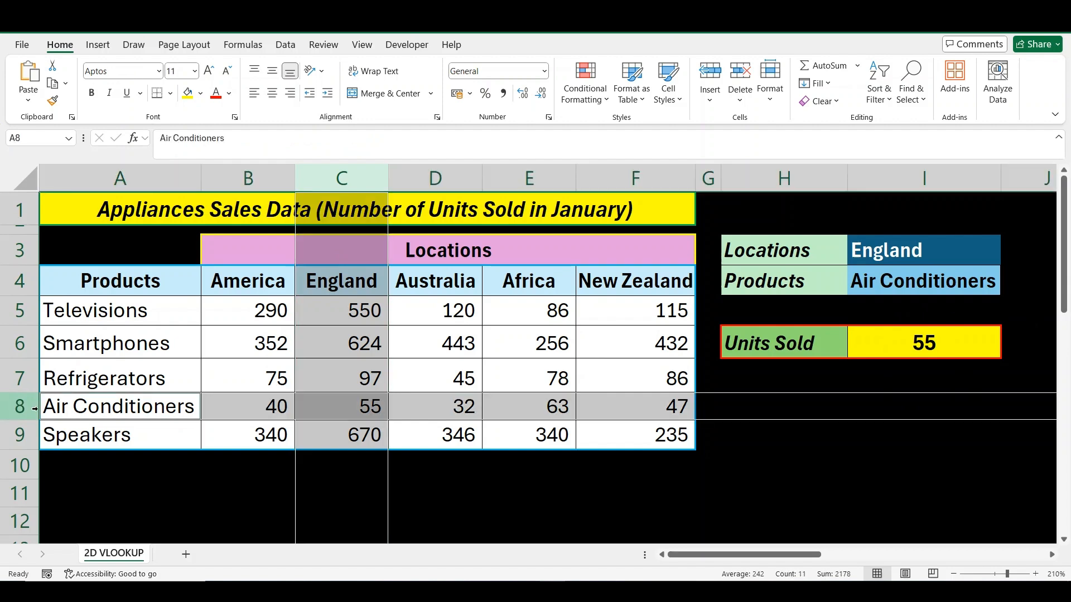
left_click(351, 409)
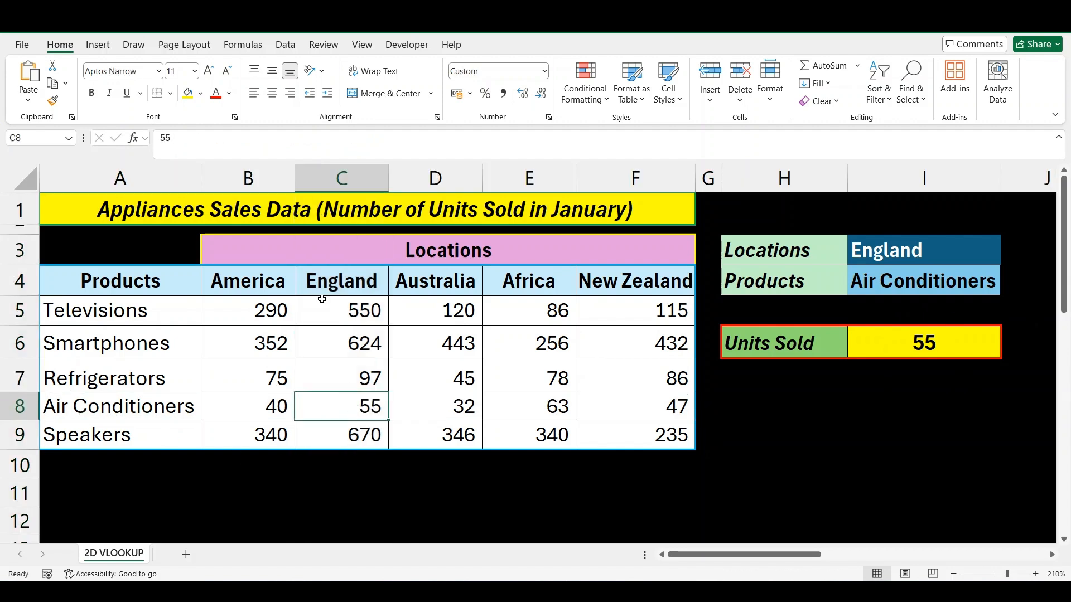
left_click(192, 96)
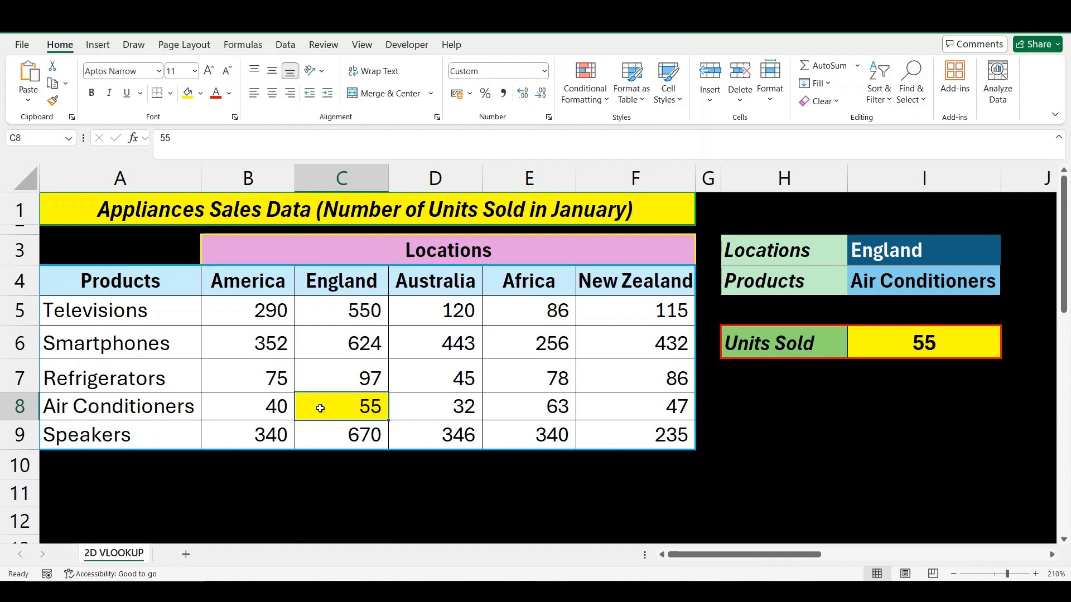
- Choose Australia as the location in I3 and Refrigerators as the product in I4
left_click(940, 254)
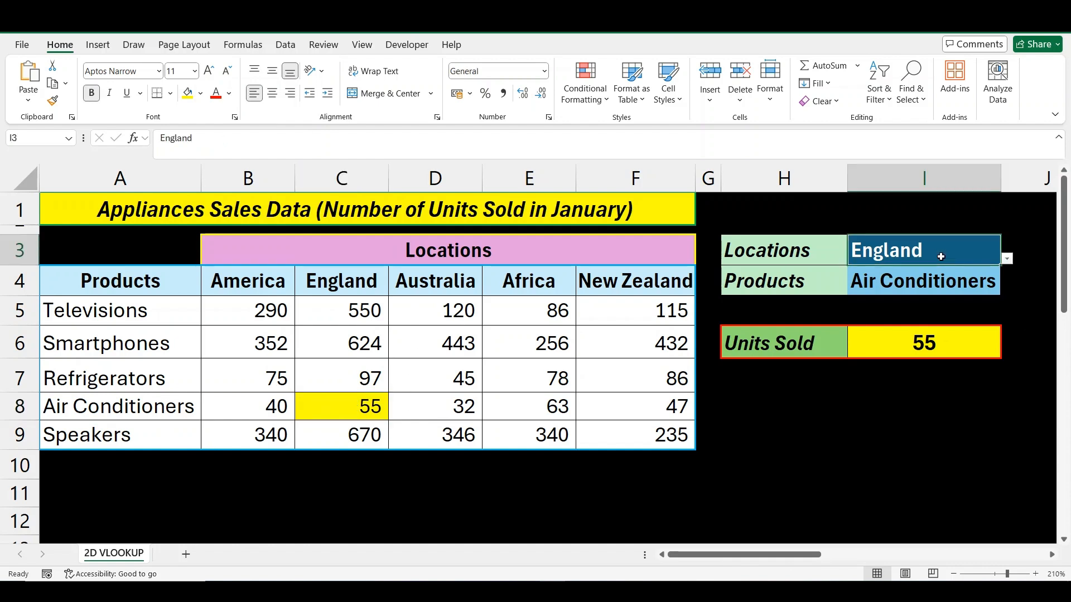
key("alt+Down")
key("Down")
key("Return")
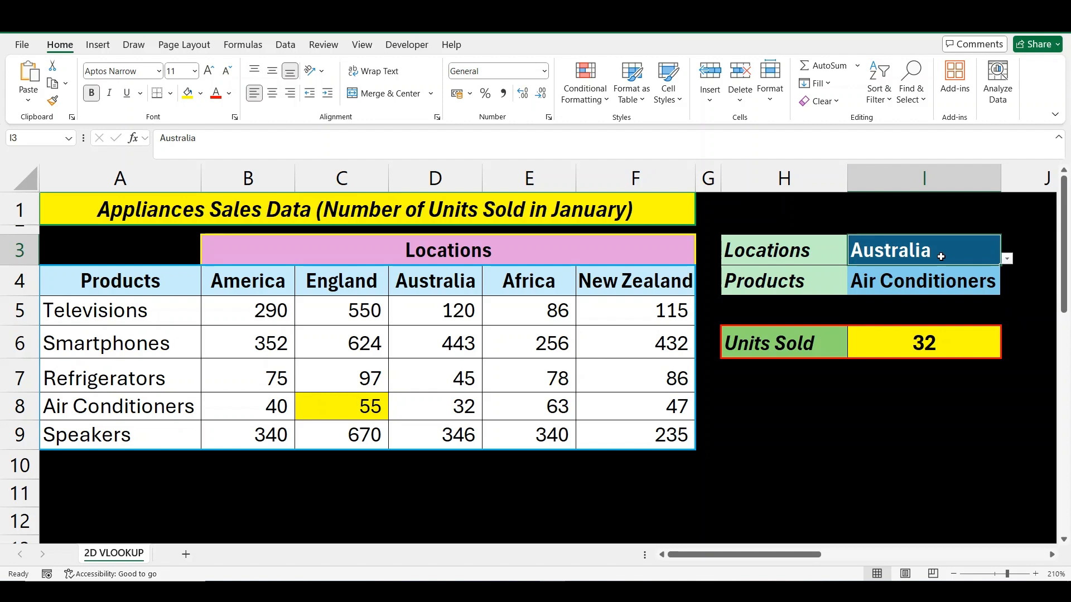
key("Down")
key("alt+Down")
key("Up")
key("Return")
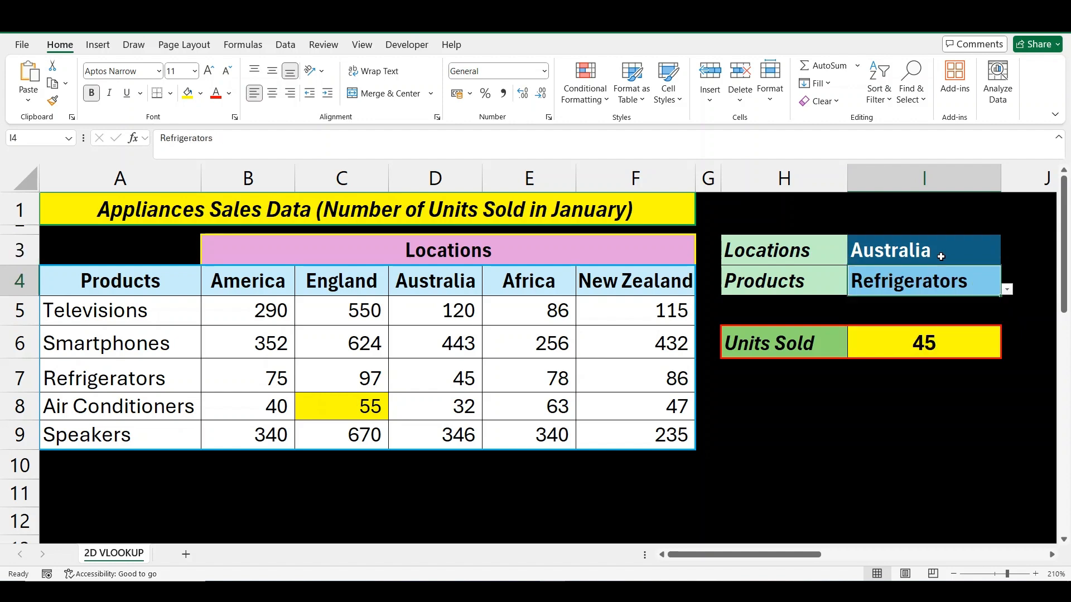
- Locate where the Australia column meets the Refrigerators row and fill that cell, D7, with yellow
left_click(435, 178)
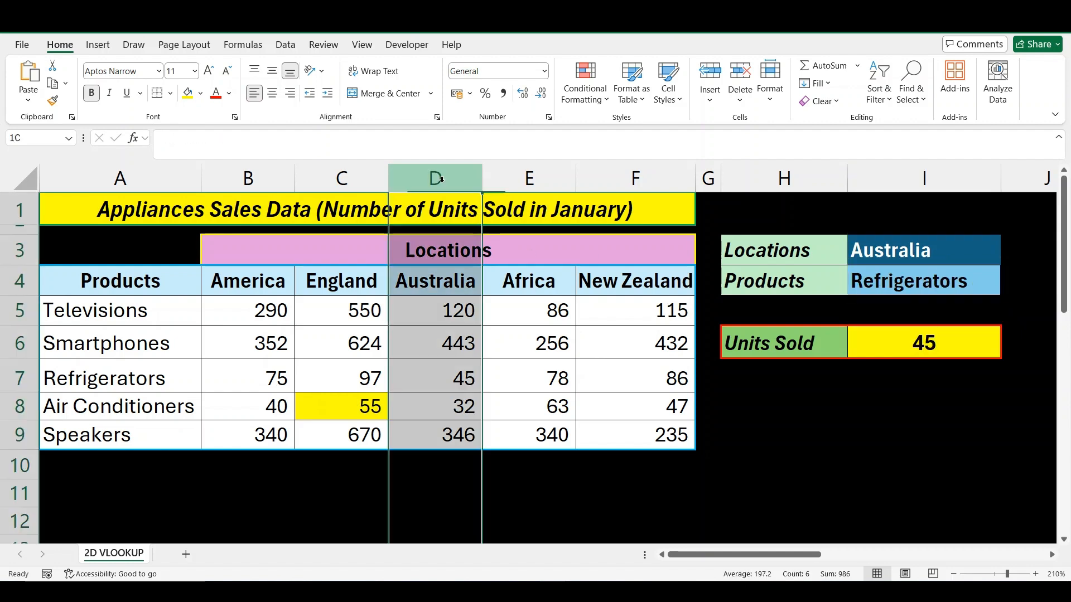
left_click(20, 378, "ctrl")
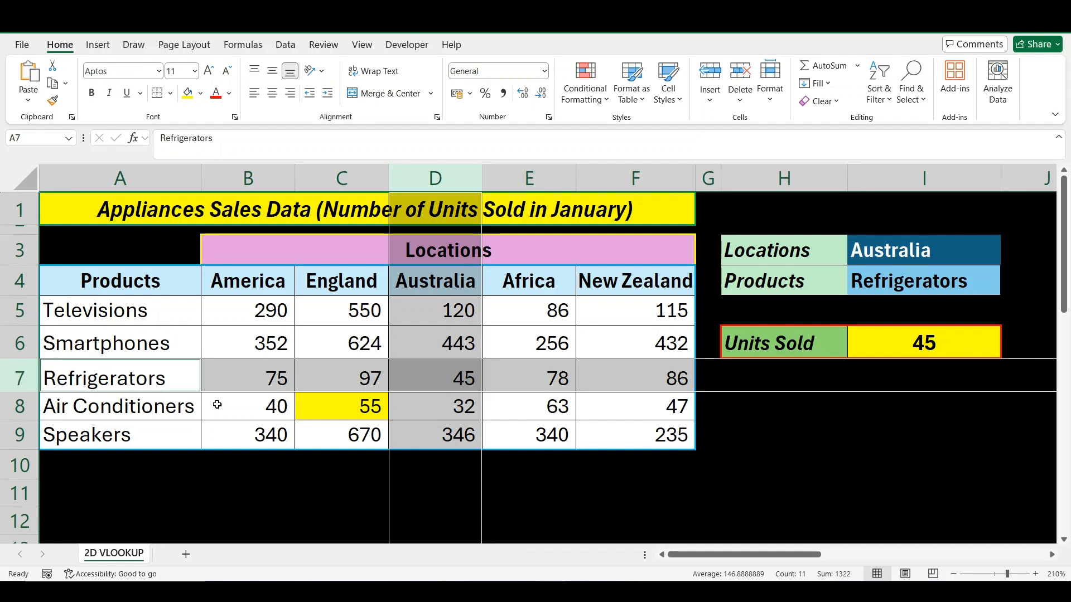
left_click(427, 375)
left_click(188, 93)
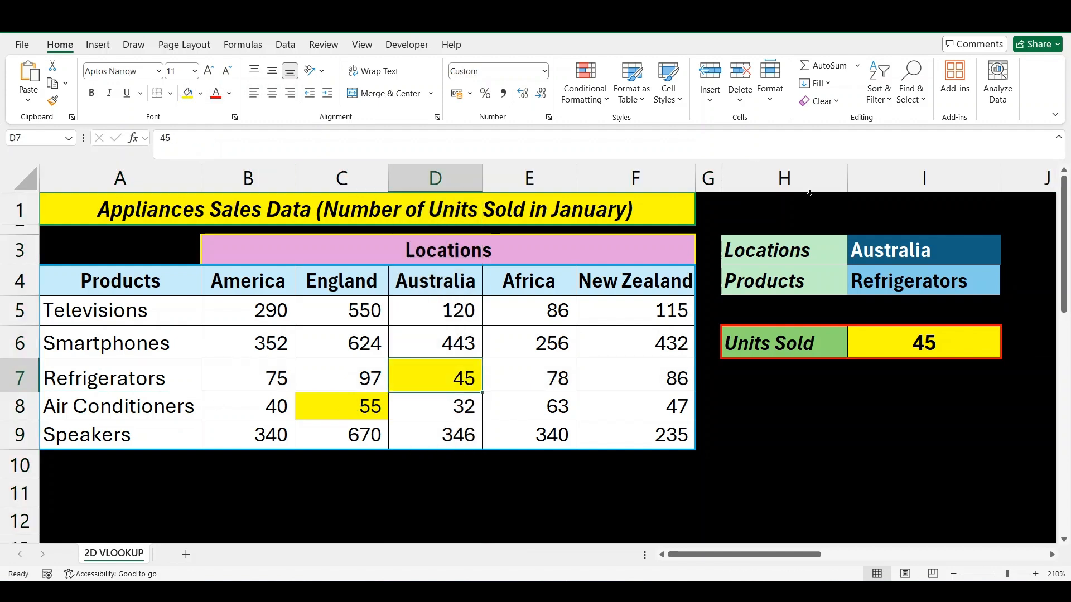
- Review the Units Sold formula in I6 and change its MATCH lookup array to B4:F4
left_click(891, 342)
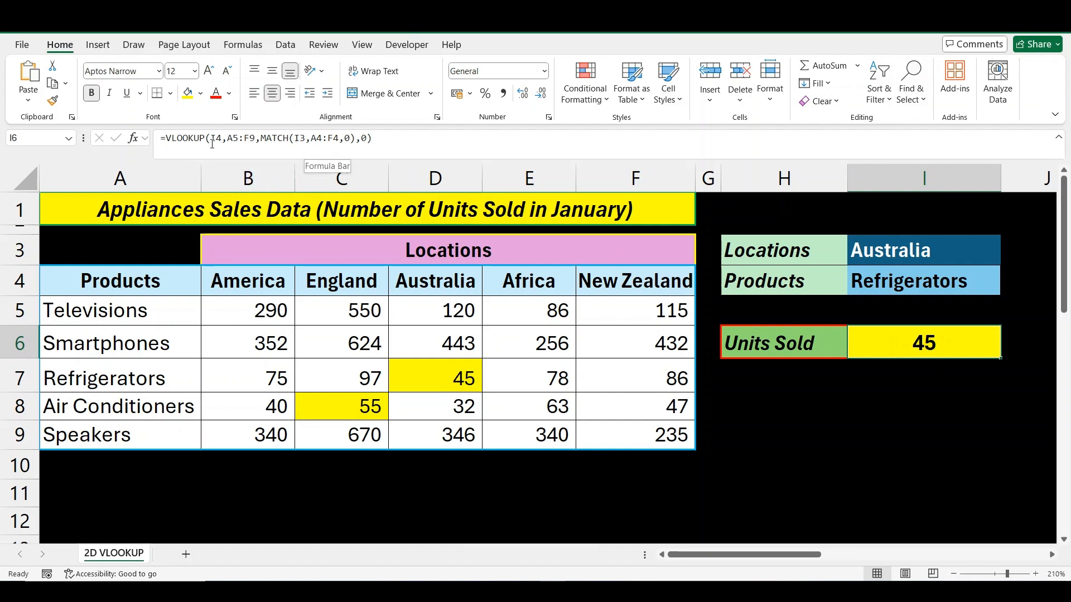
left_click_drag(74, 282, 614, 435)
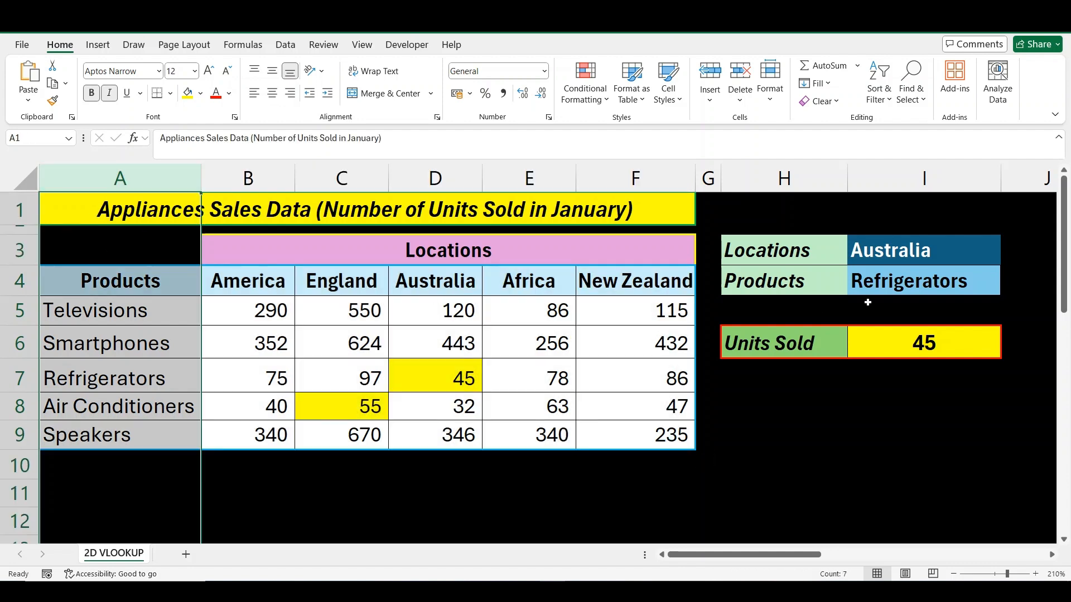
left_click(943, 354)
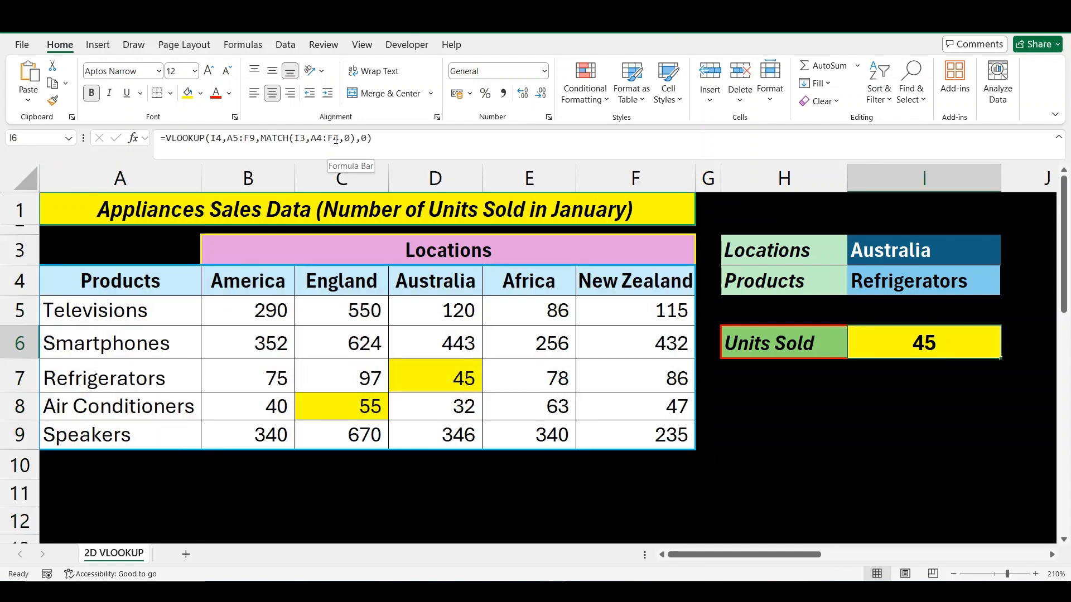
left_click(316, 139)
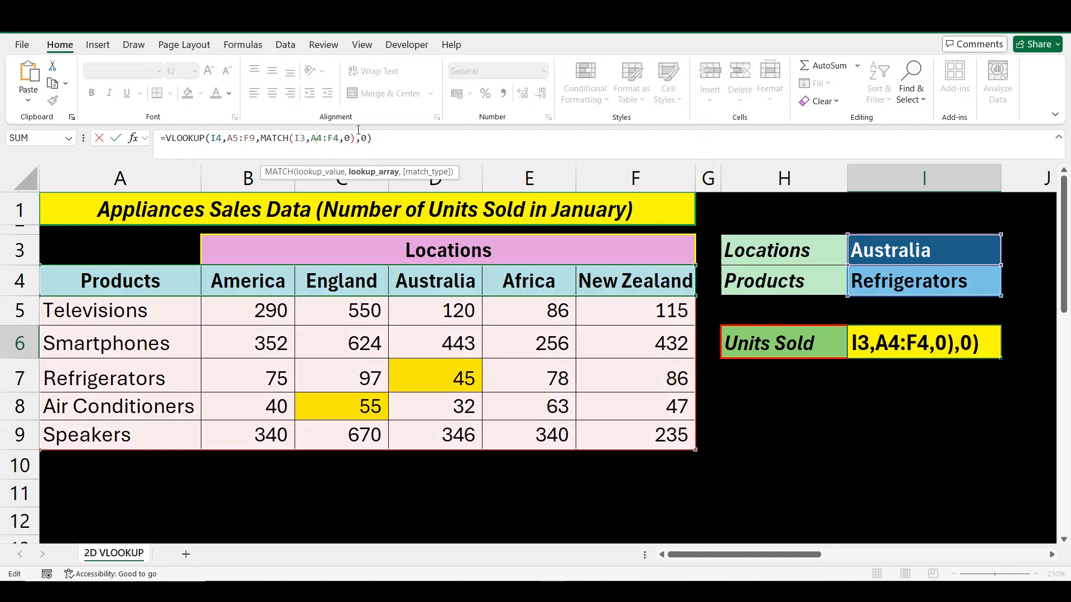
key("BackSpace")
type("B")
key("Return")
key("Up")
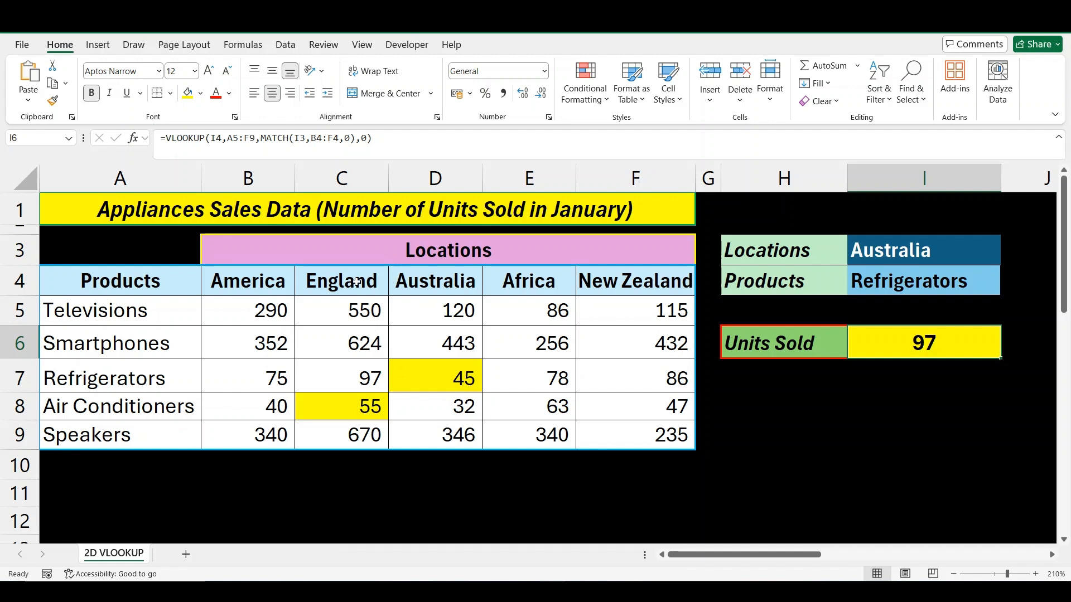
- Examine where the England column meets the Refrigerators row, and compare counting the table's columns from A with counting from B
left_click(341, 179)
left_click(4, 378, "ctrl")
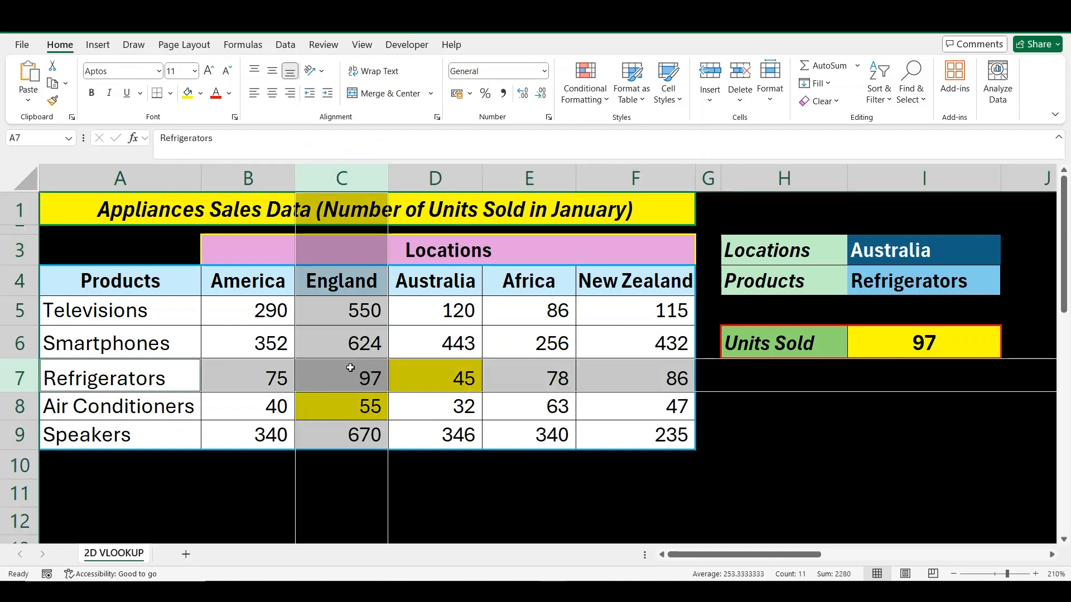
left_click(832, 340)
left_click(157, 176)
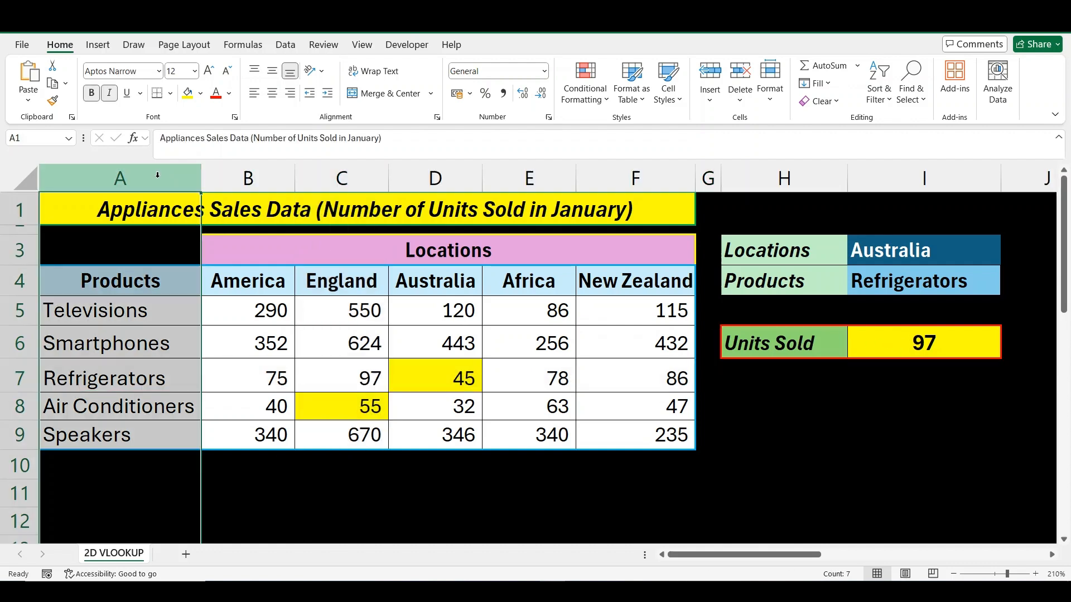
key("shift+Right")
key("shift+Right")
key("shift+Right")
key("shift+Right")
key("shift+Right")
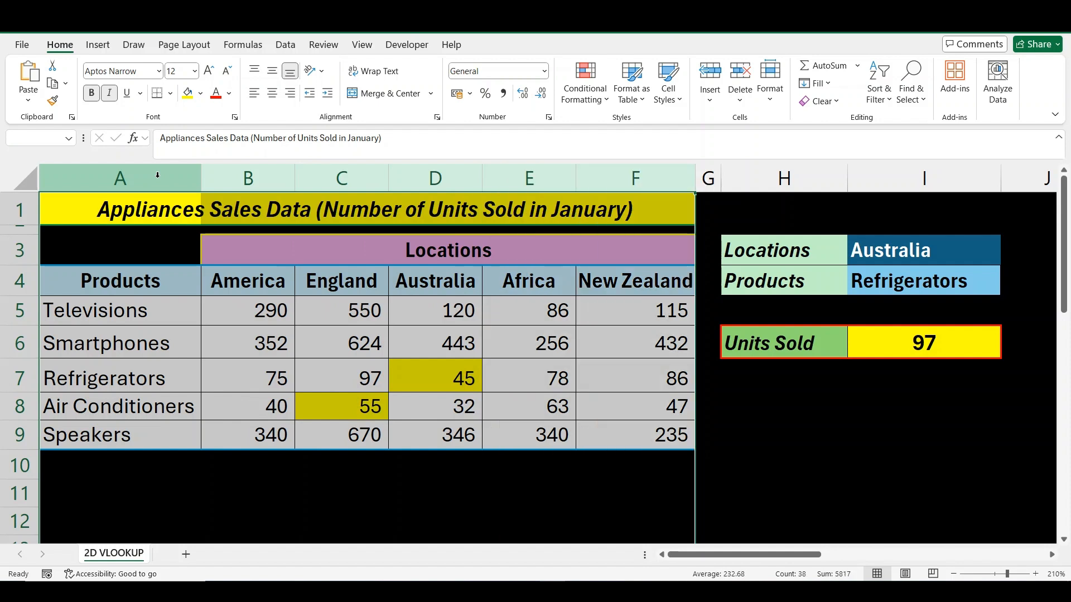
left_click_drag(249, 177, 714, 178)
- Set the MATCH lookup array in the Units Sold formula in I6 back to A4:F4
left_click(960, 349)
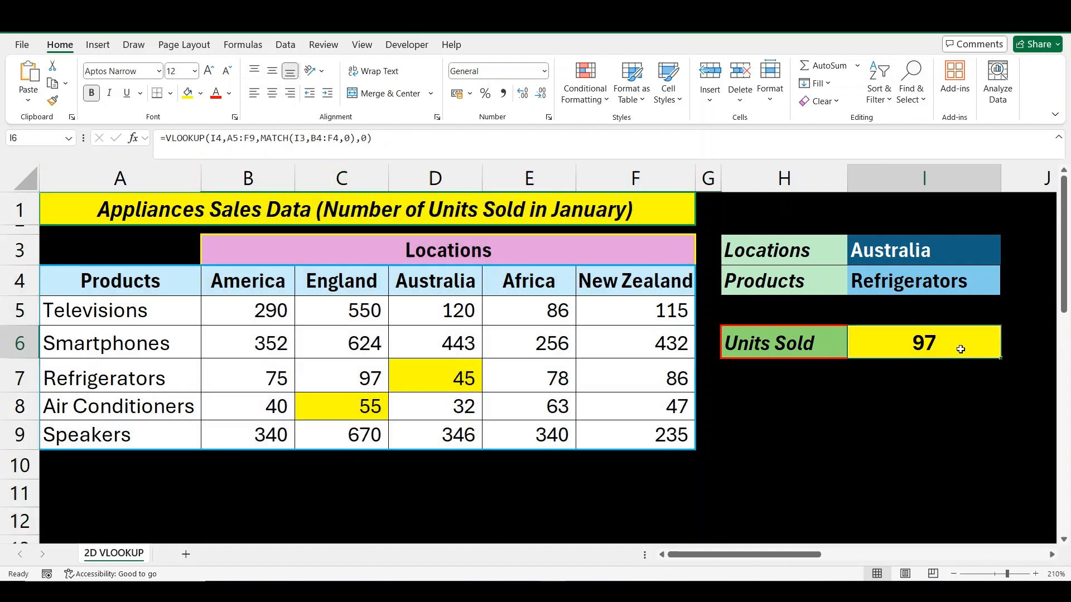
left_click(341, 141)
key("Left")
key("Left")
key("Left")
key("Left")
key("BackSpace")
type("A")
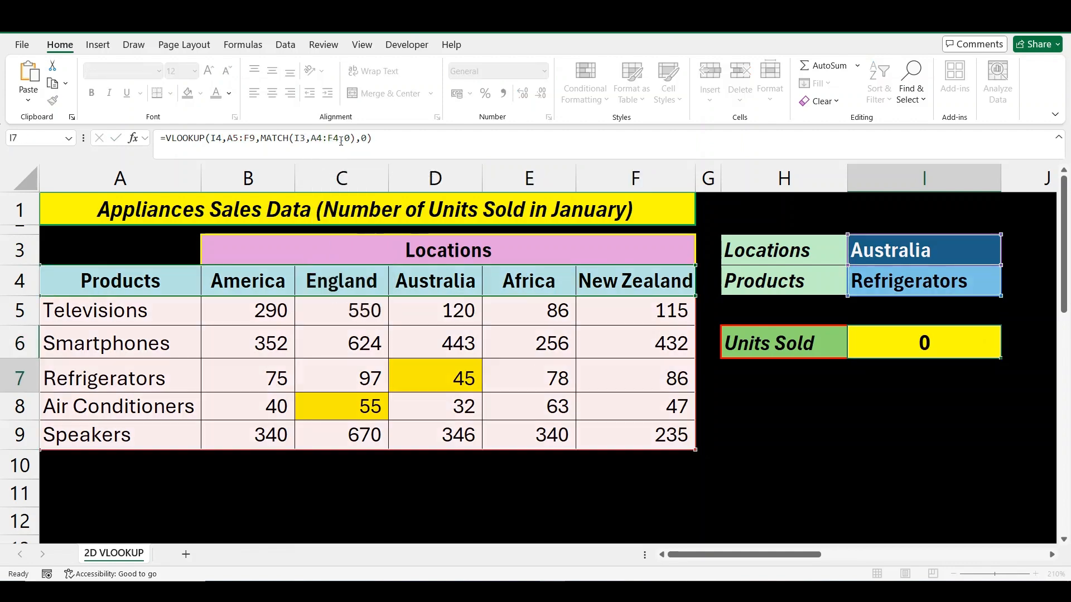
key("Return")
key("Up")
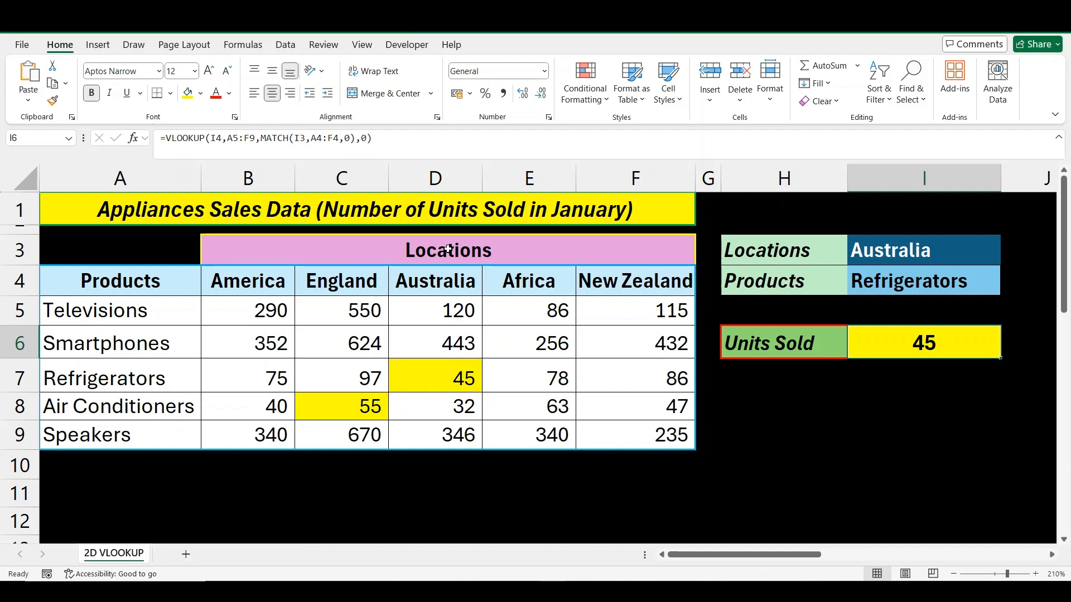
- Check the cell where the Australia column meets the Refrigerators row, and select the location cell I3
left_click(437, 178)
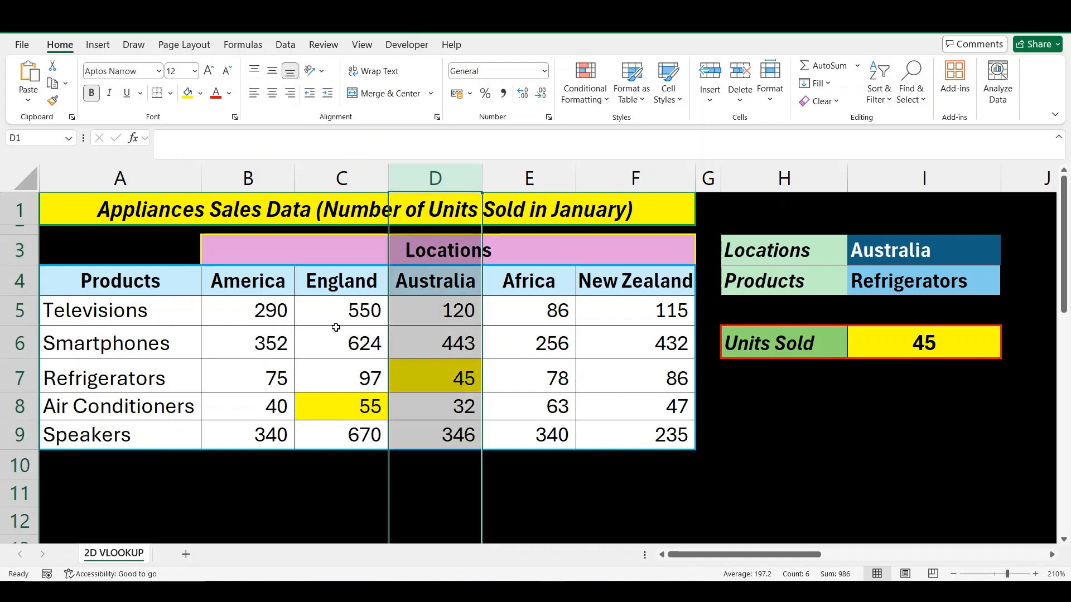
left_click(36, 373, "ctrl")
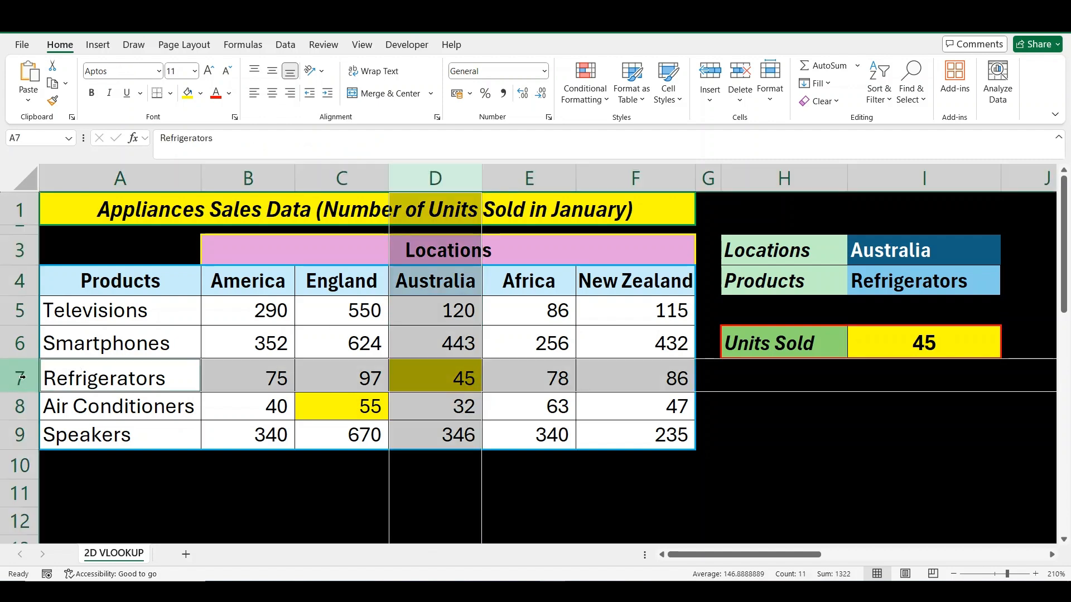
left_click(909, 258)
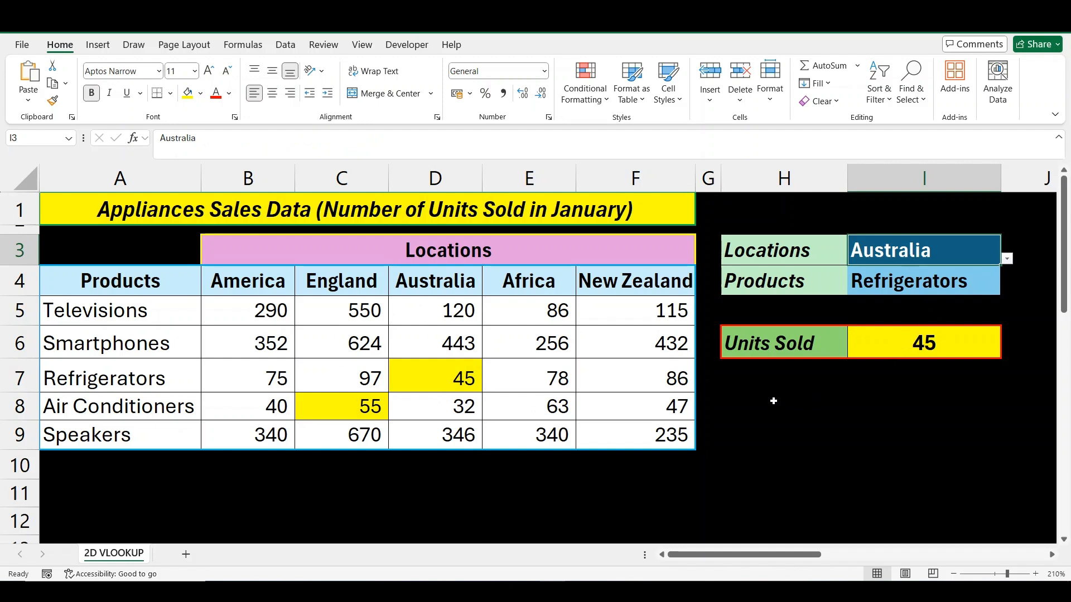